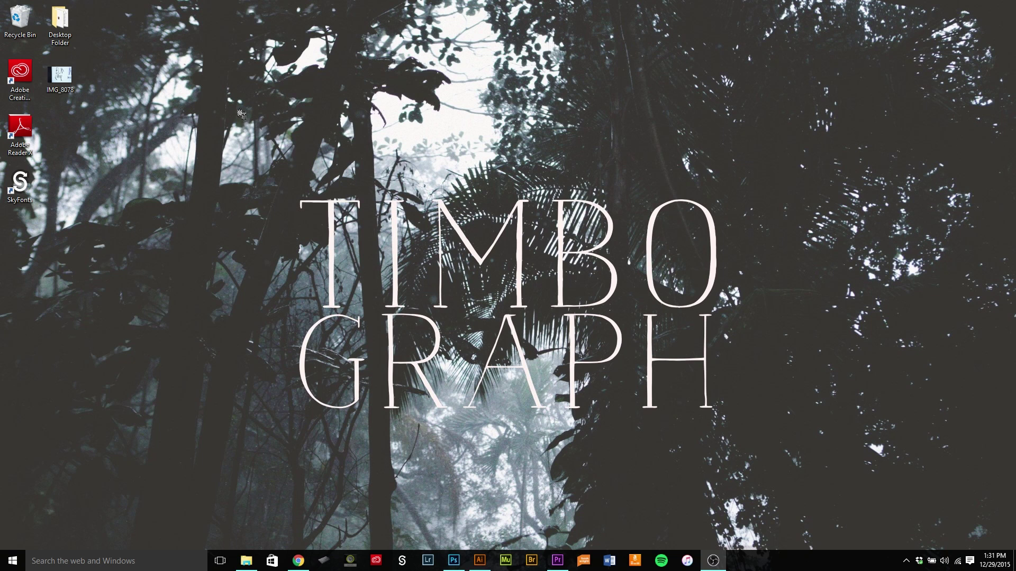
- Select the IMG_8078 photo file on the Windows desktop
click(66, 82)
right_click(66, 82)
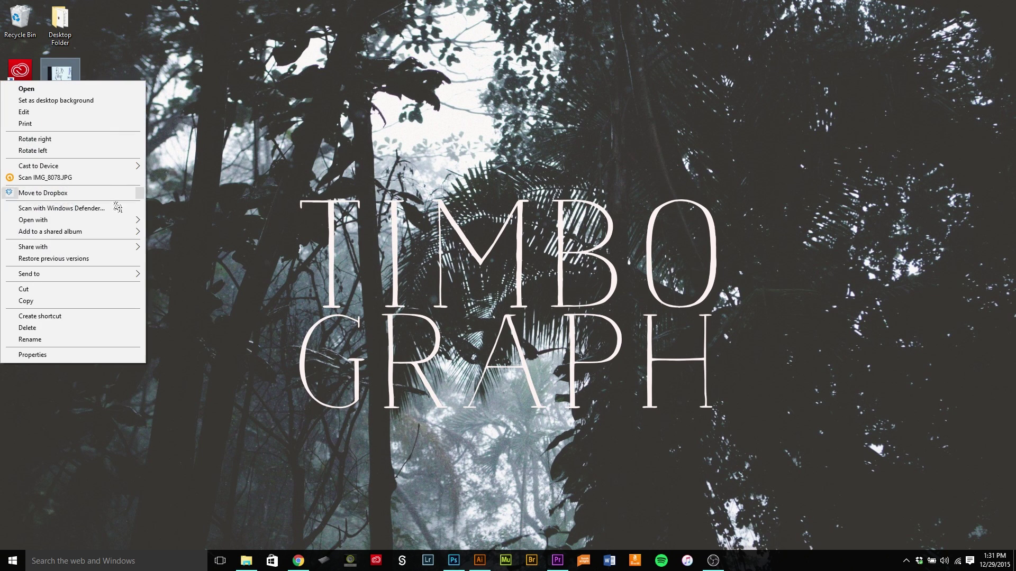
mouse_move(106, 225)
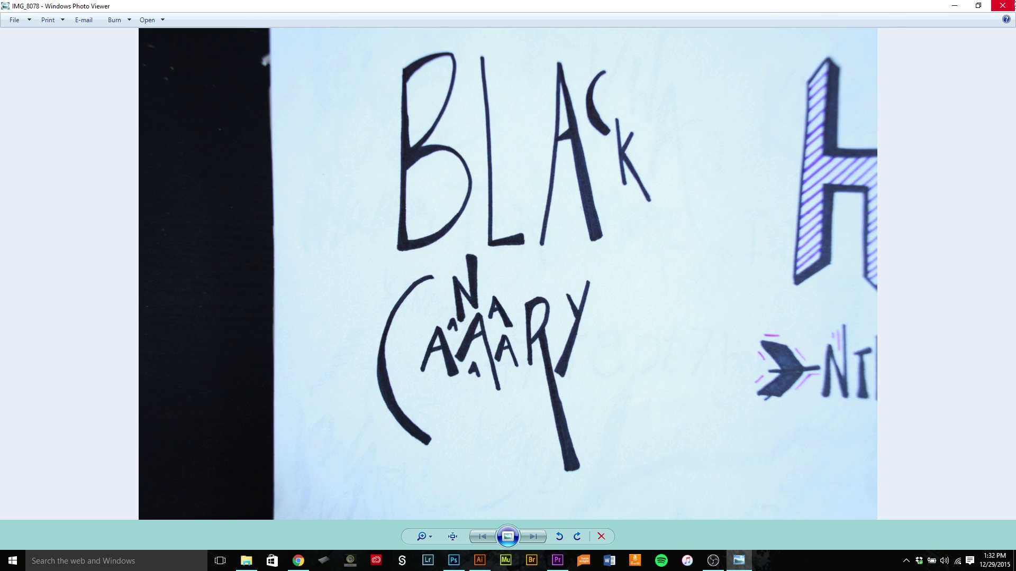
click(1003, 7)
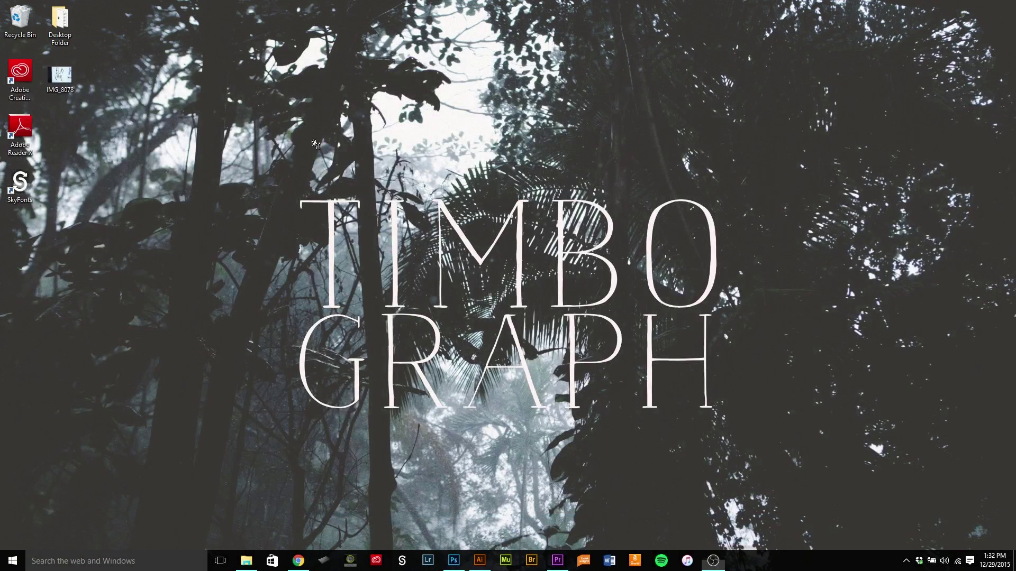
- Open IMG_8078 with Adobe Photoshop CC 2015 from its context menu
right_click(62, 78)
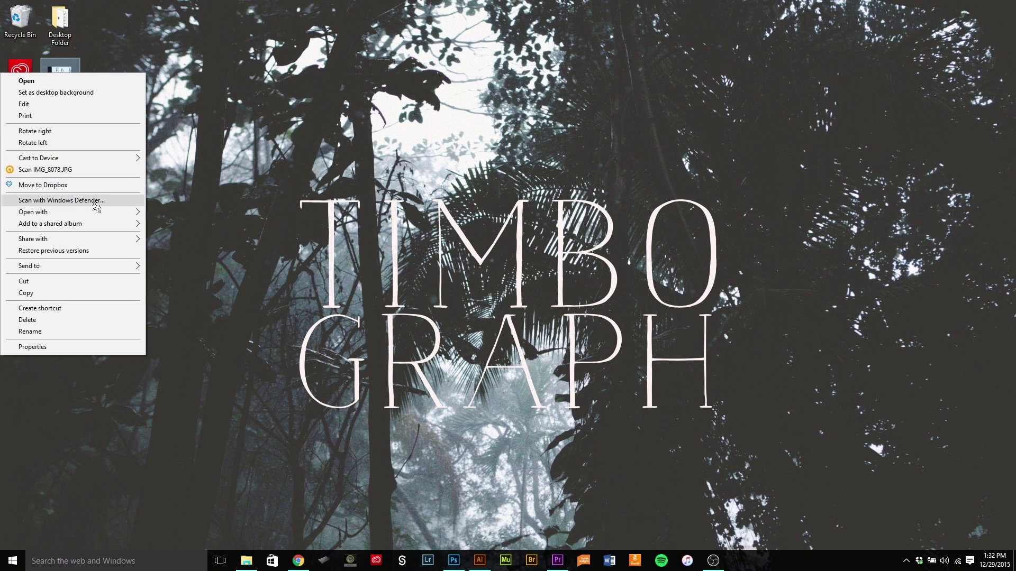
mouse_move(95, 214)
click(205, 229)
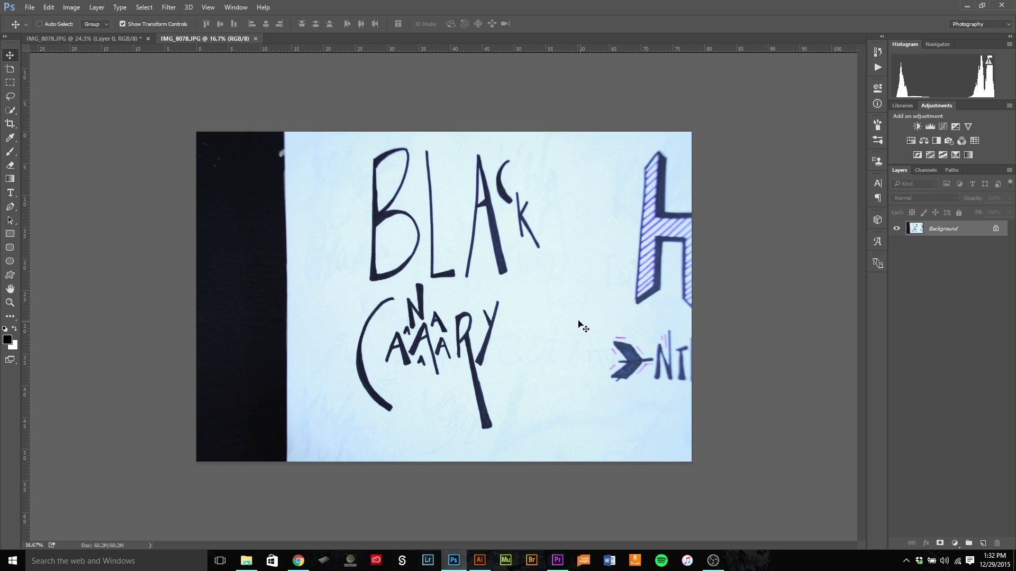
- Unlock the Background layer and crop the photo tightly around the BLACK CANARY lettering
click(996, 230)
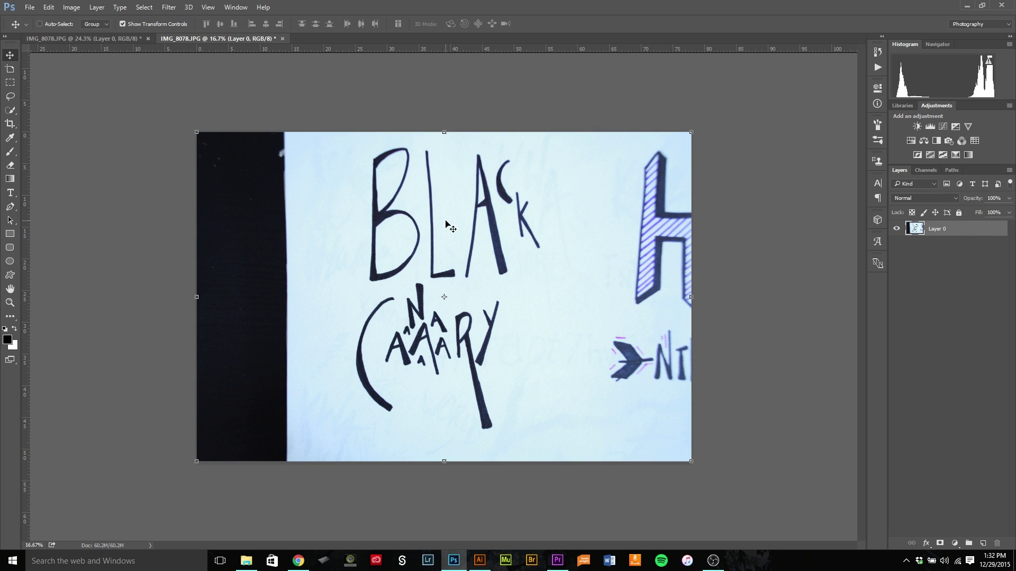
key(c)
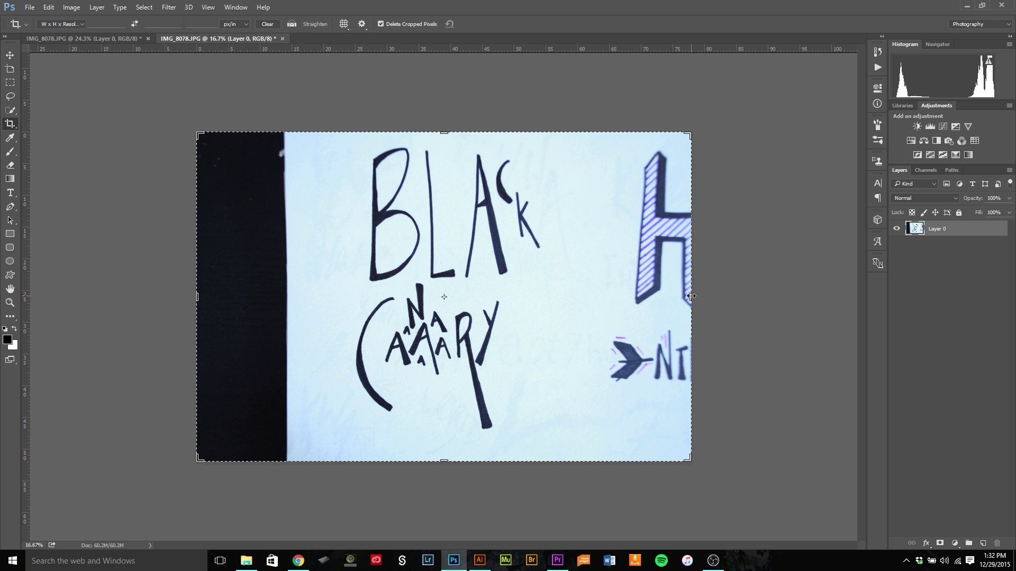
drag(691, 297, 557, 306)
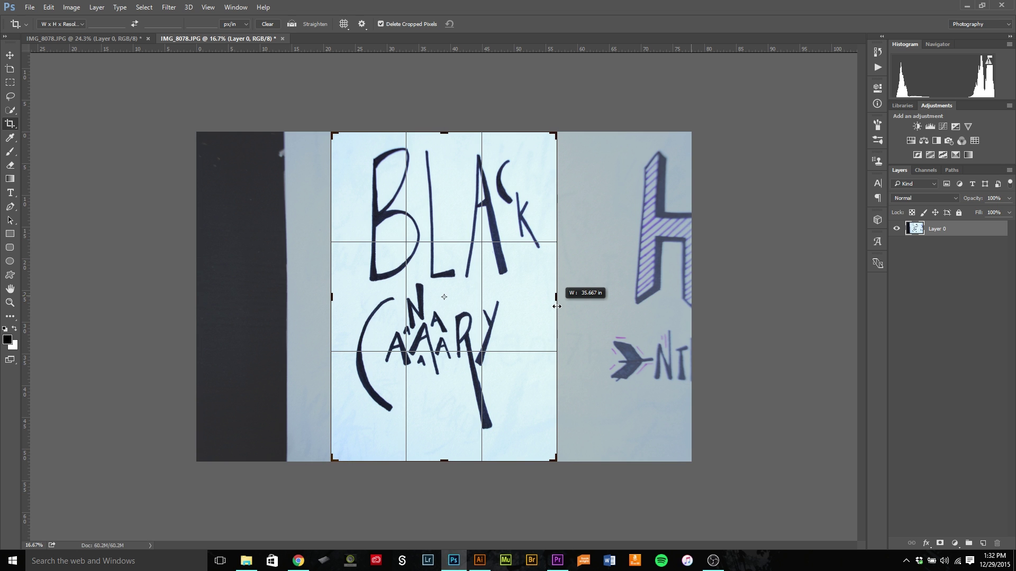
drag(557, 306, 556, 306)
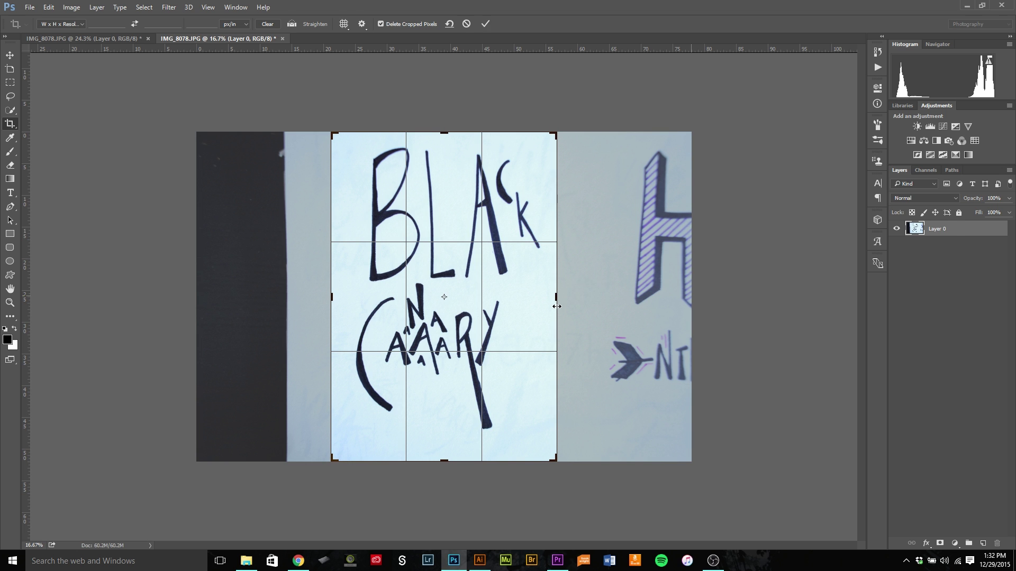
click(487, 24)
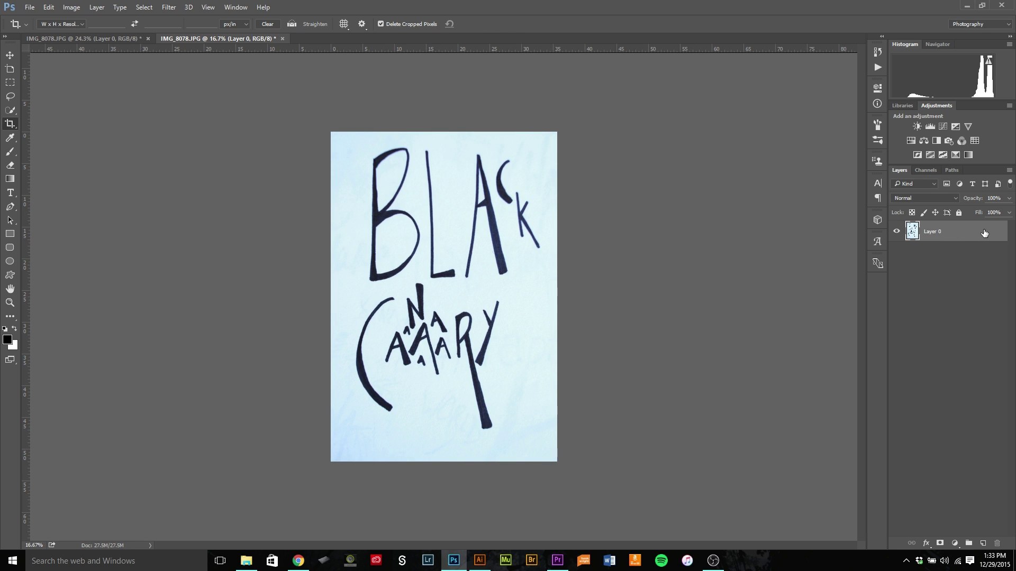
- Add Levels, Black & White and Brightness/Contrast adjustment layers, then reselect the Levels layer
click(930, 127)
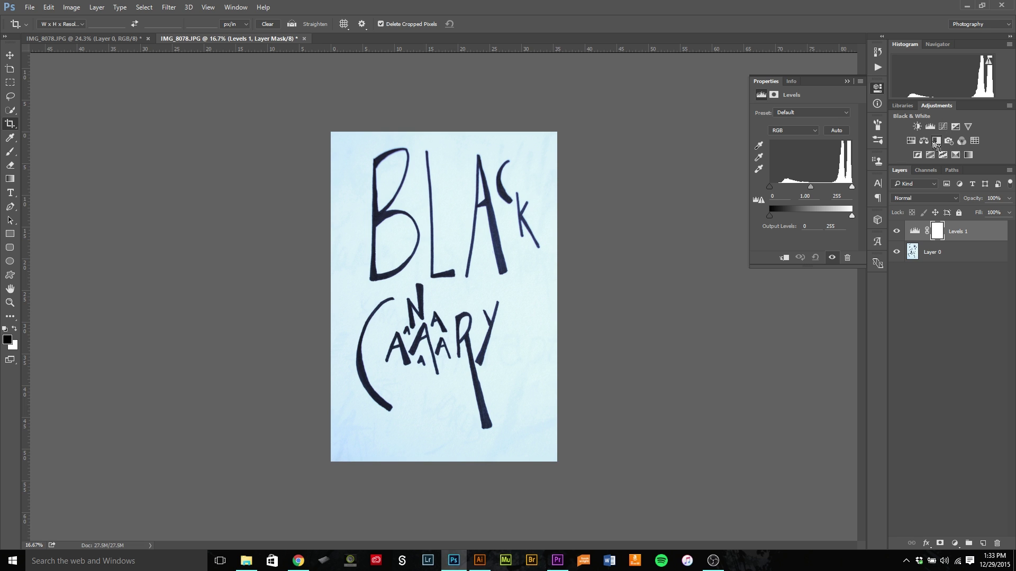
click(937, 140)
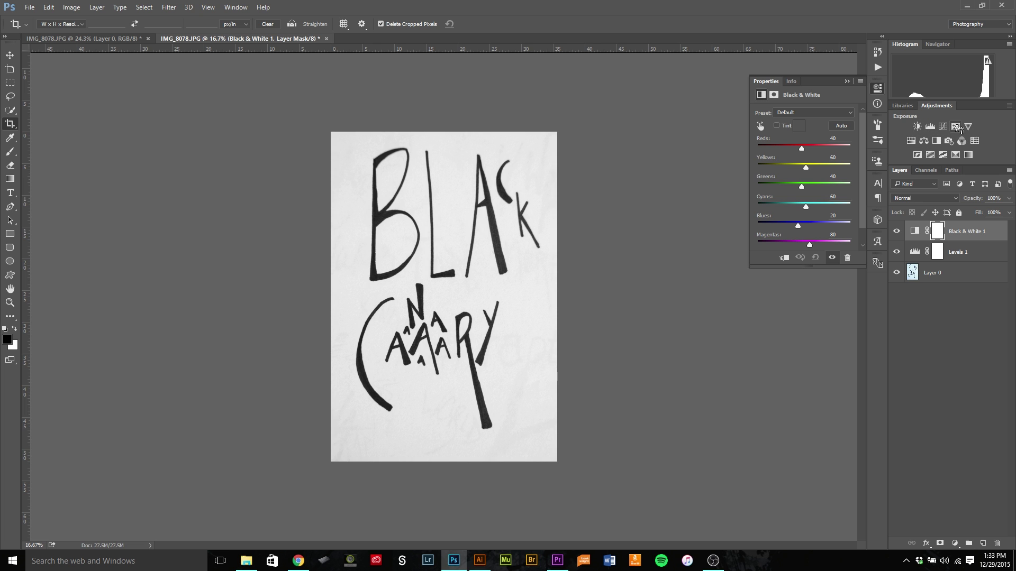
click(918, 127)
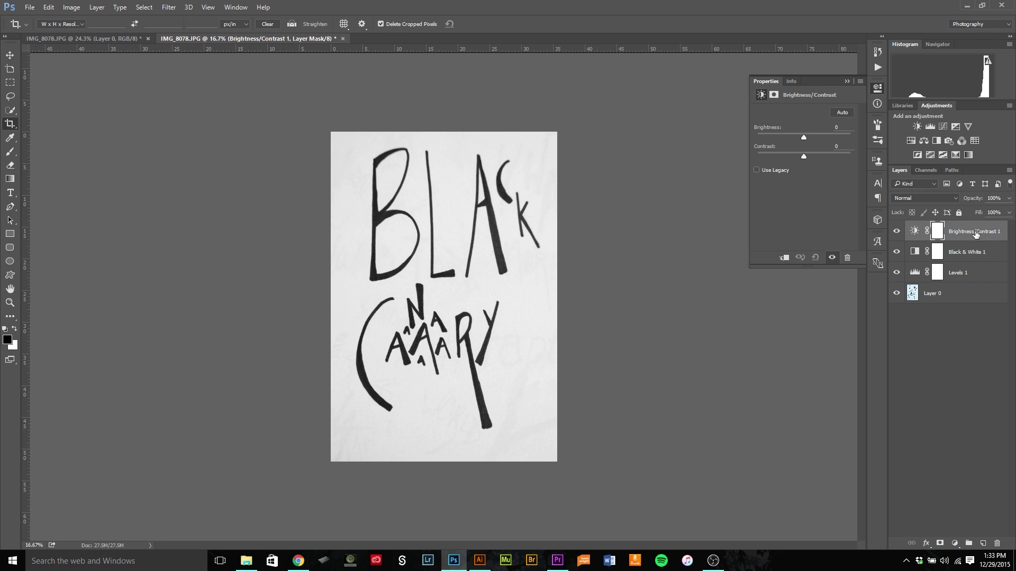
click(974, 273)
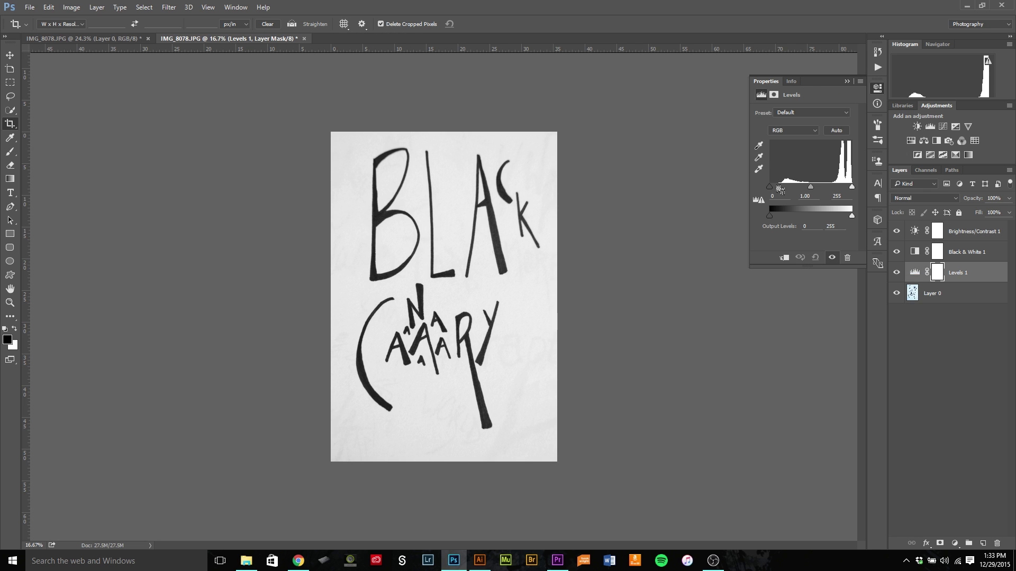
- Set Levels inputs to 132 / 1.00 / 168 for solid black strokes on white, zooming in to check
drag(772, 190, 807, 197)
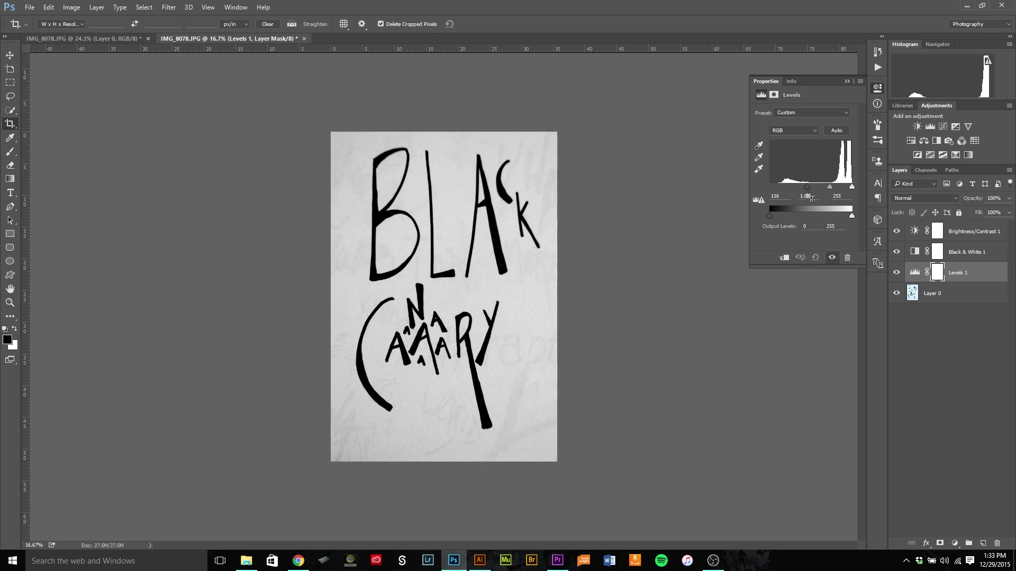
drag(853, 191, 825, 190)
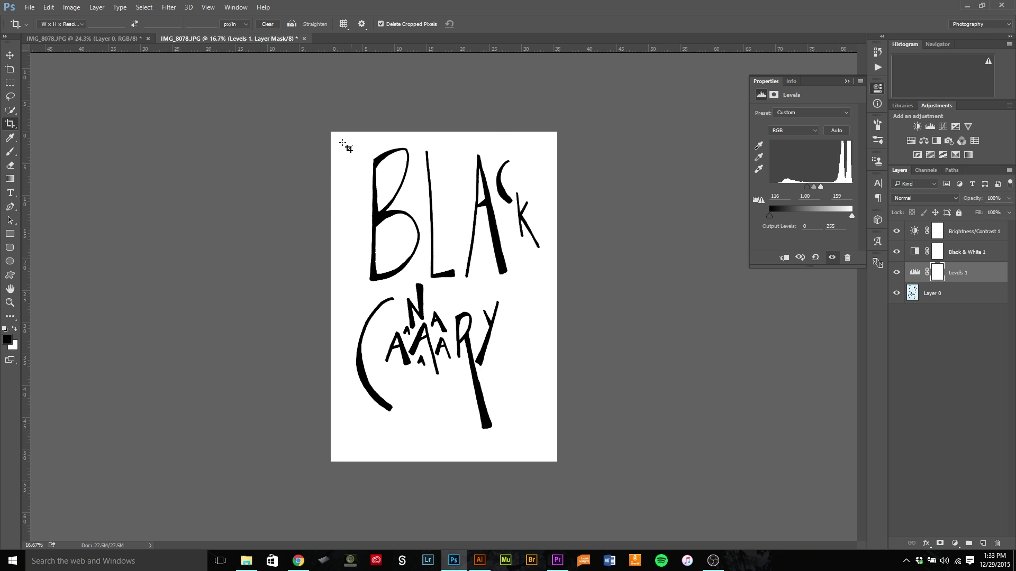
drag(821, 187, 820, 188)
key(ctrl+plus)
key(ctrl+plus)
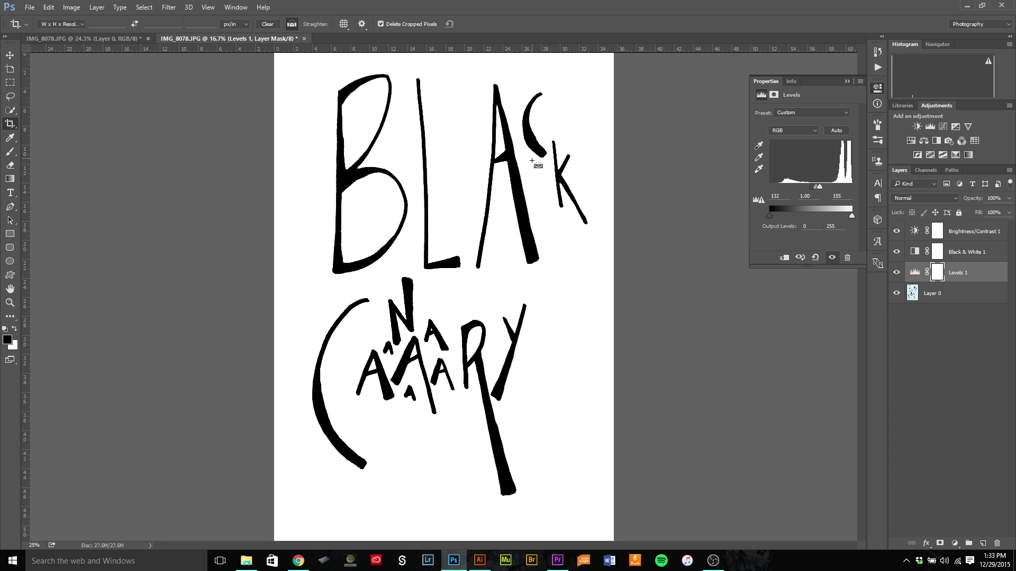
key(ctrl+plus)
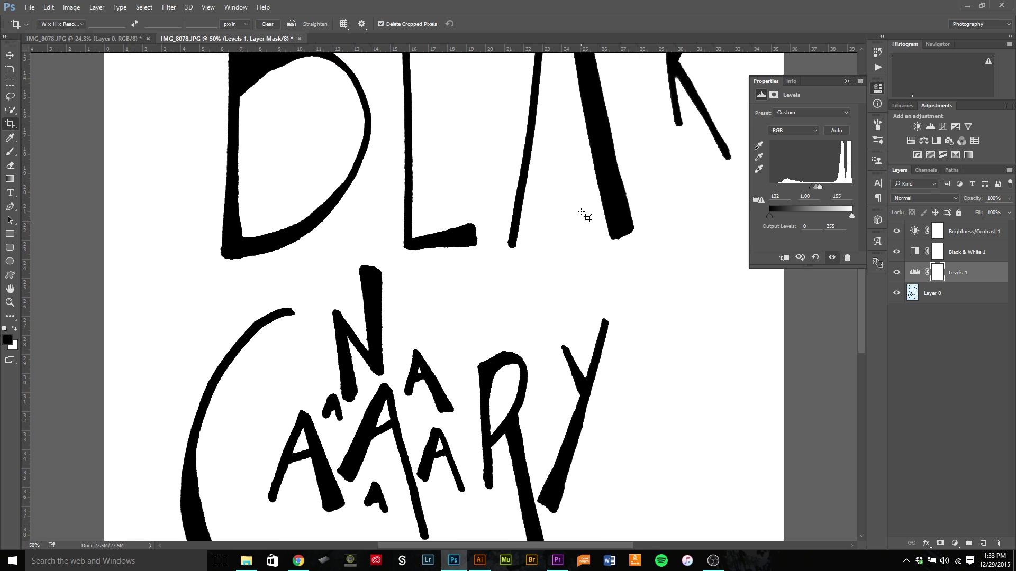
scroll(586, 215, up, 4)
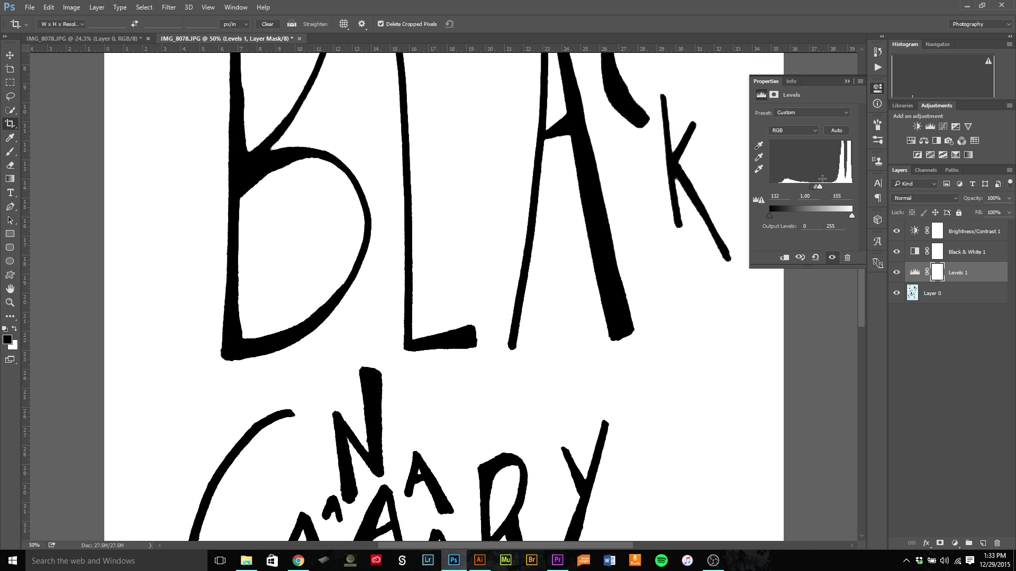
mouse_move(824, 194)
mouse_down()
mouse_move(842, 195)
mouse_move(829, 196)
mouse_up()
- Hide and re-show the Black & White adjustment to compare its effect
click(971, 250)
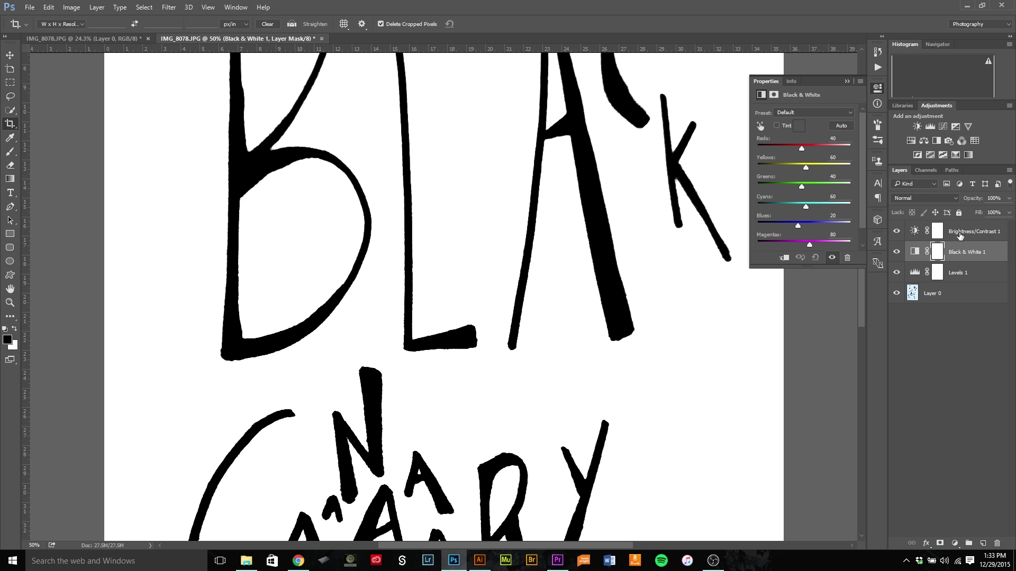
click(970, 231)
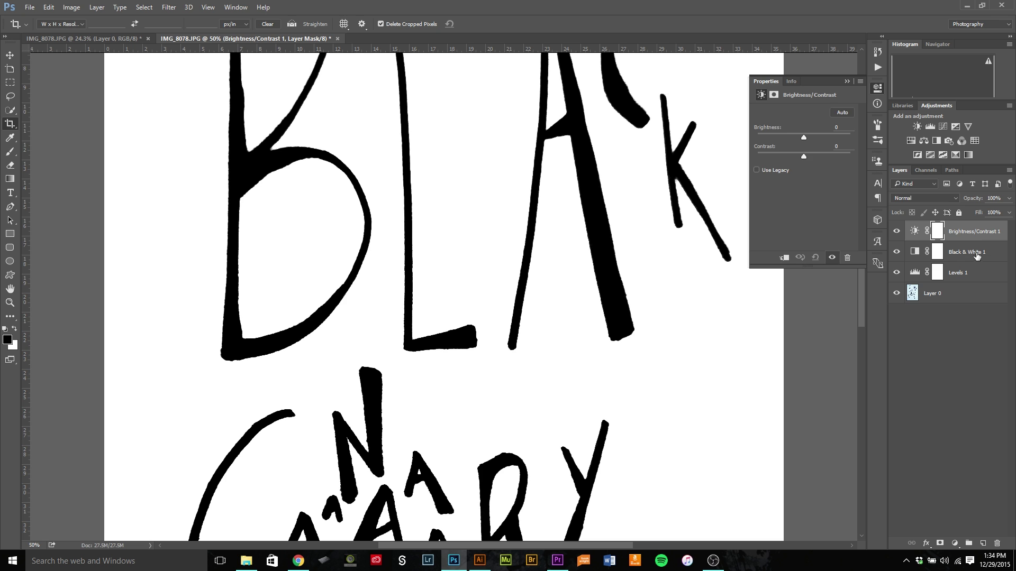
click(973, 253)
click(896, 252)
click(877, 87)
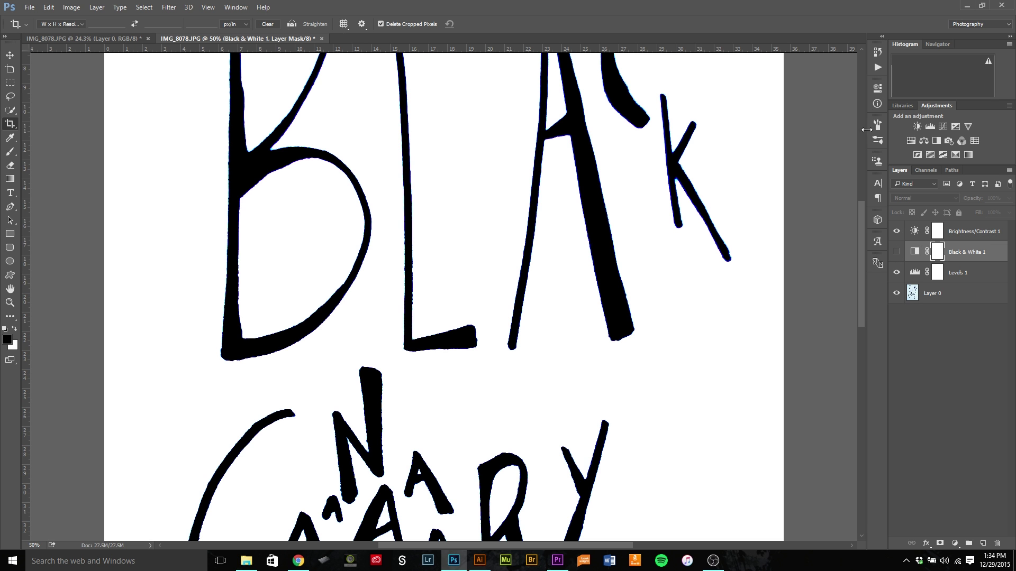
drag(866, 236, 865, 194)
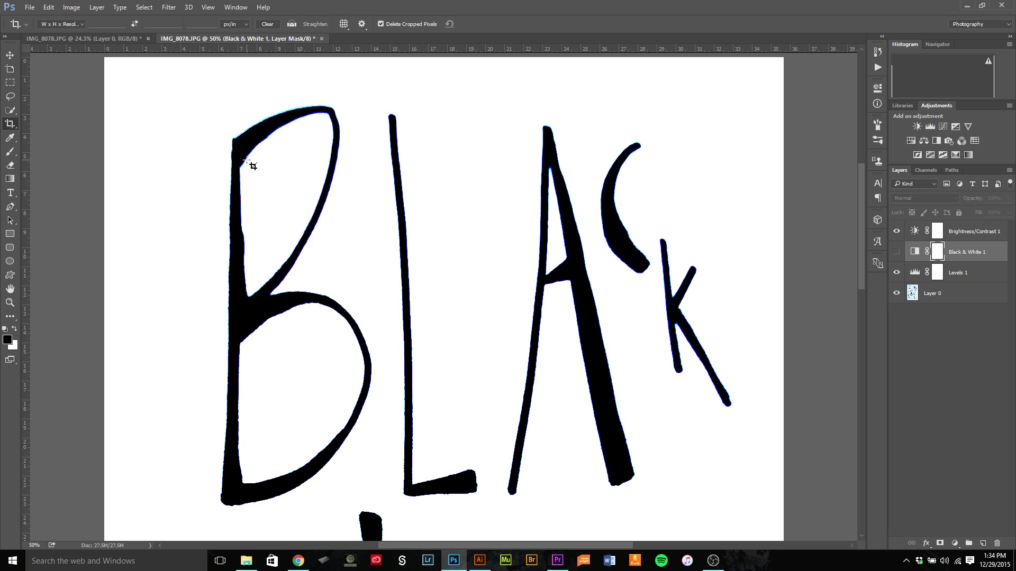
click(896, 253)
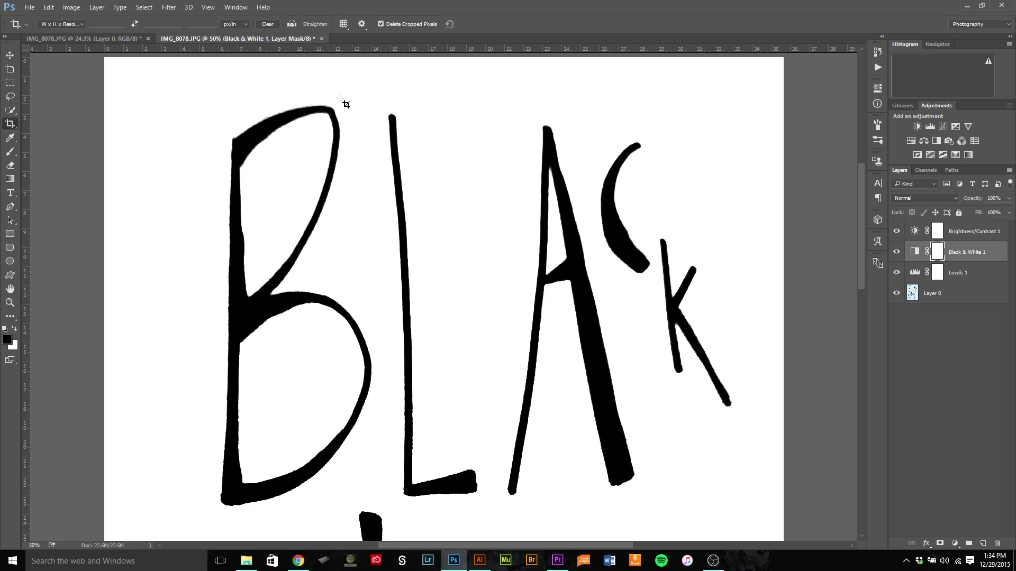
- Raise the Brightness/Contrast contrast to 100 and close its settings
click(974, 235)
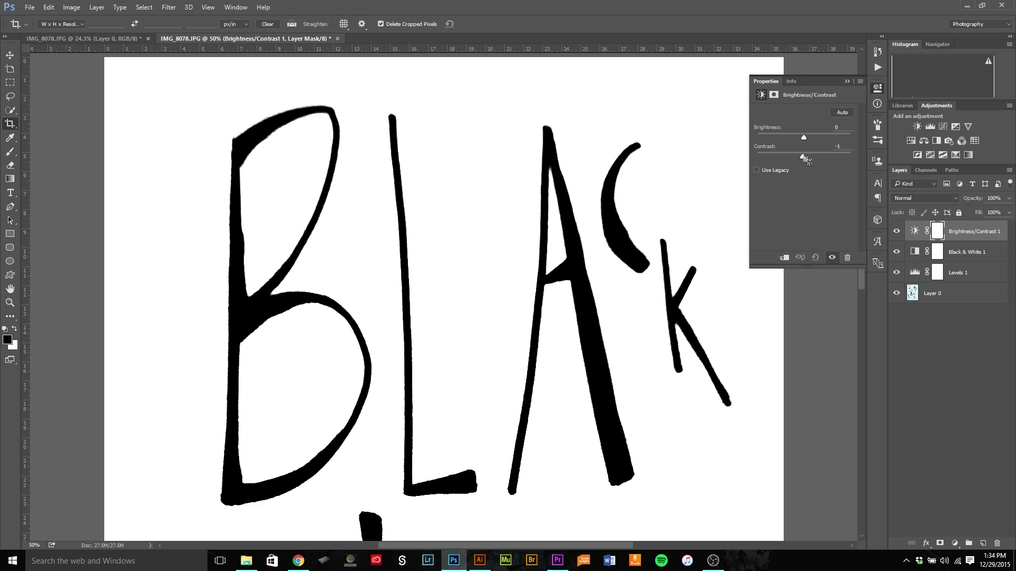
drag(804, 157, 860, 163)
click(877, 89)
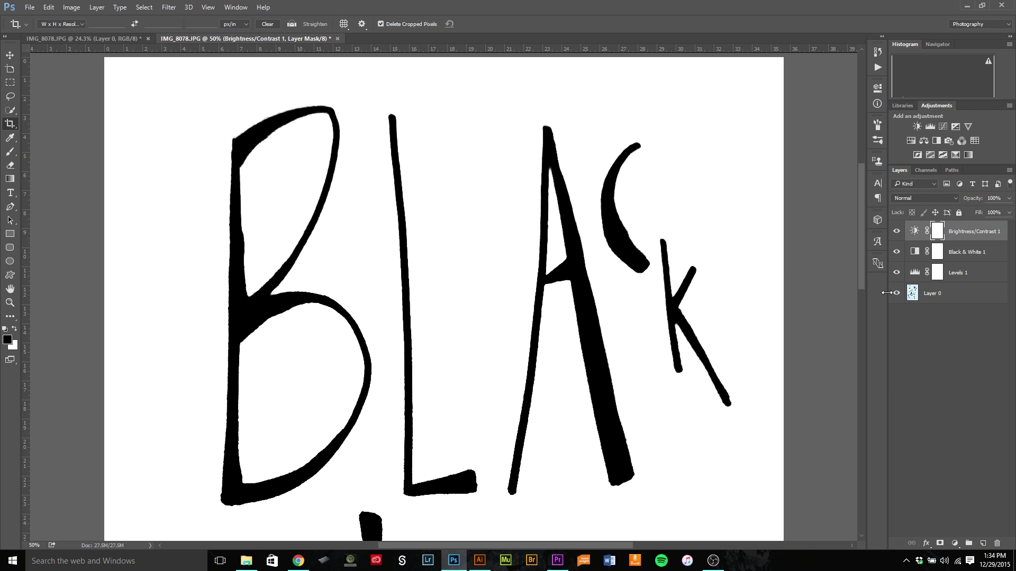
- Deselect the layers, scroll down through the lettering, and fit the page on screen
click(922, 414)
scroll(614, 294, down, 2)
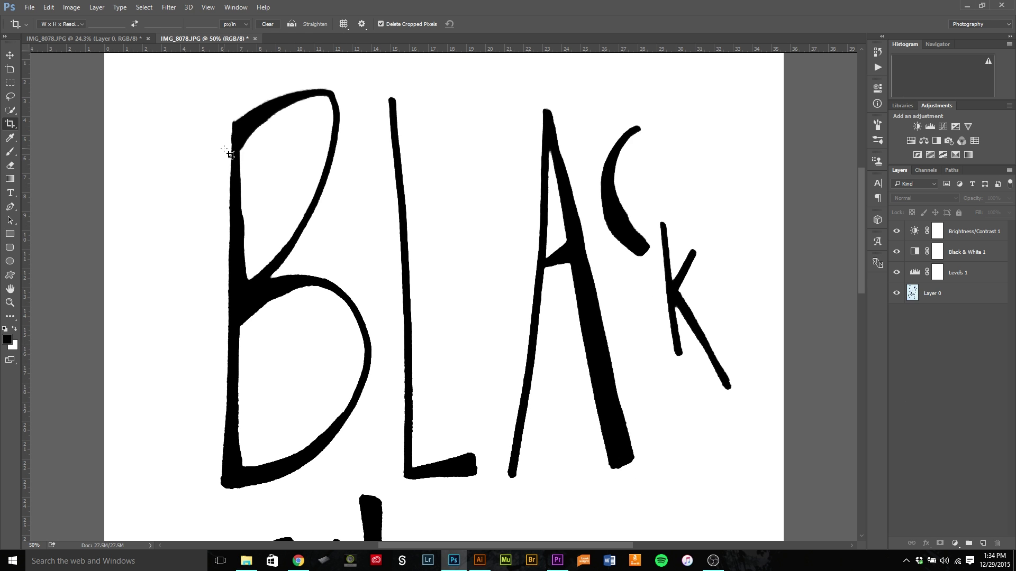
scroll(577, 310, down, 3)
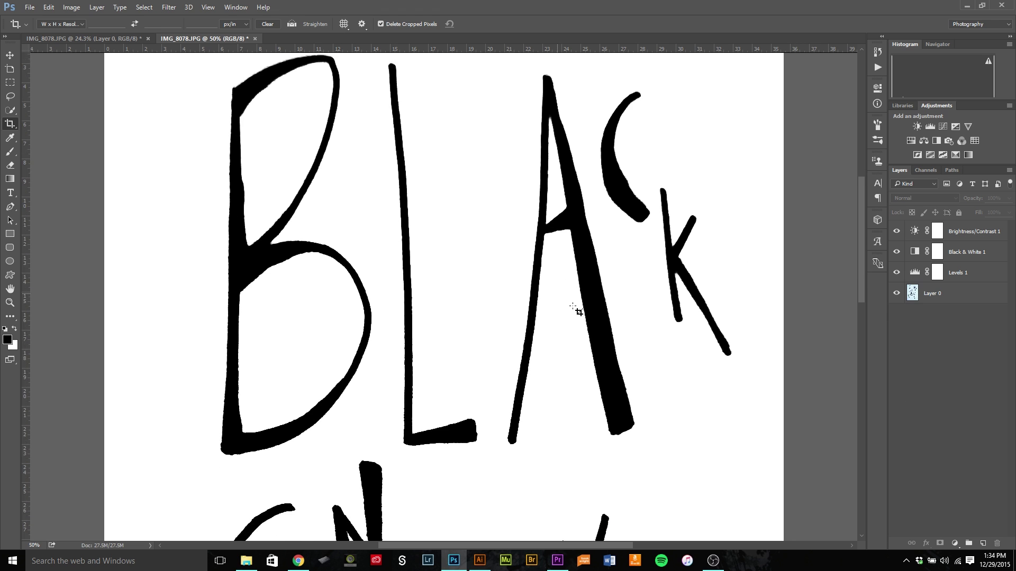
scroll(577, 309, down, 10)
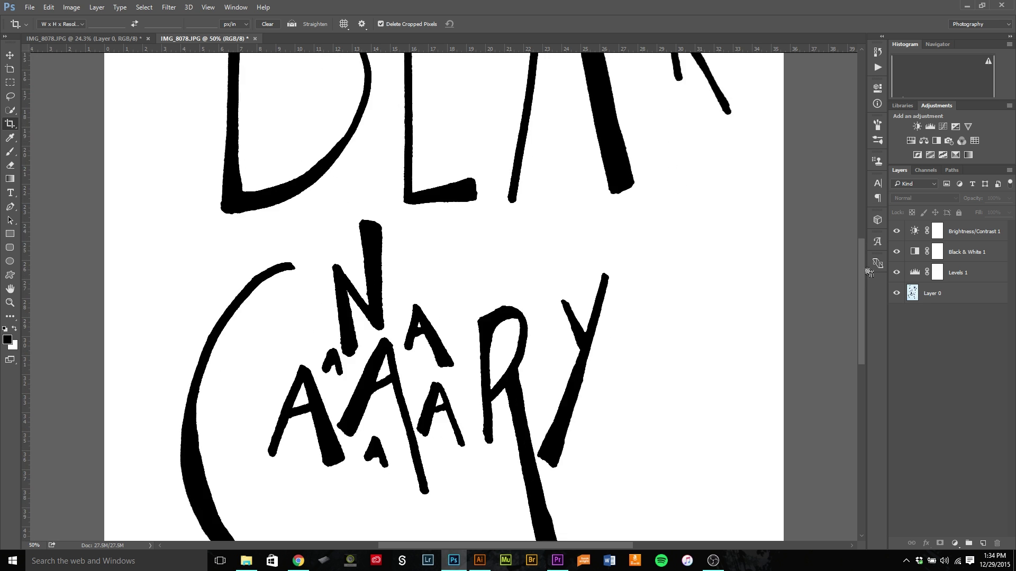
scroll(869, 272, down, 8)
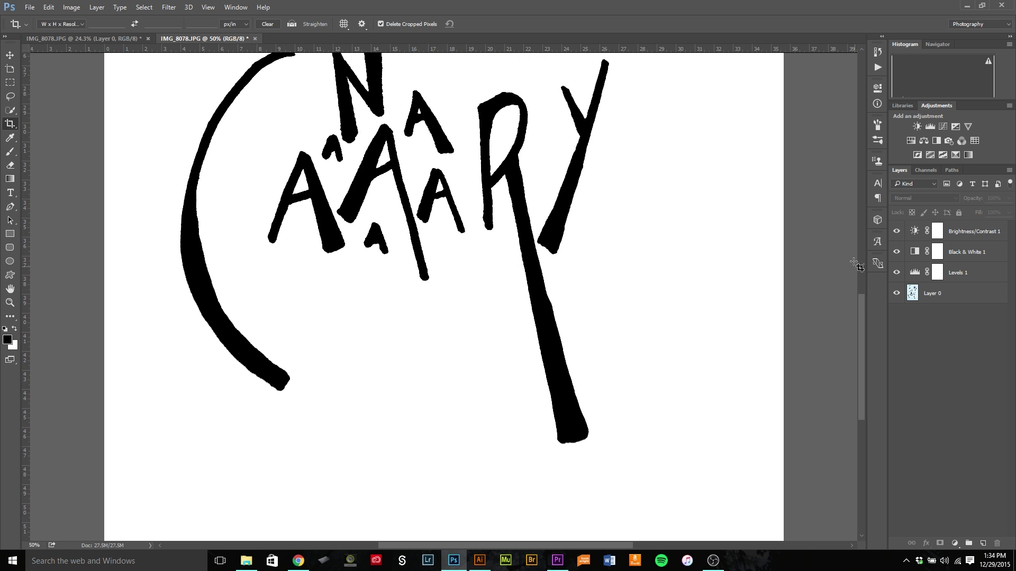
key(ctrl+0)
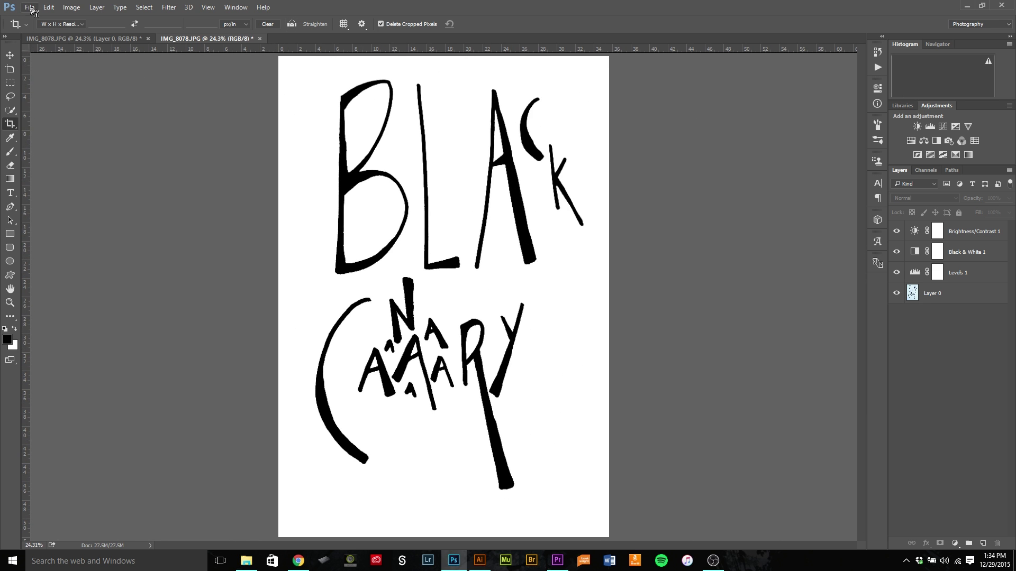
- Save the image to the desktop as a Quality 12 JPEG named Black
click(30, 9)
click(101, 126)
click(206, 347)
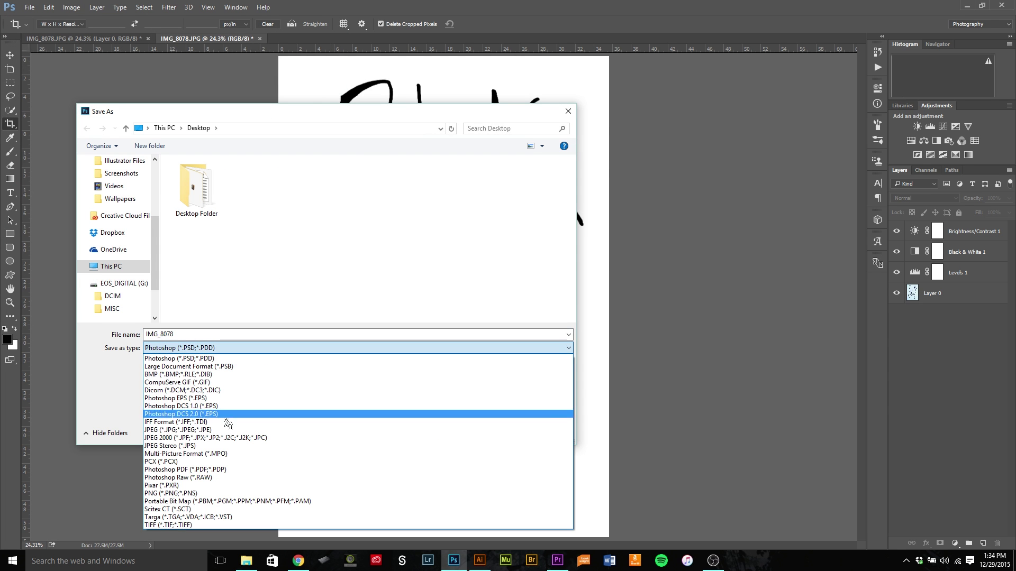
click(227, 429)
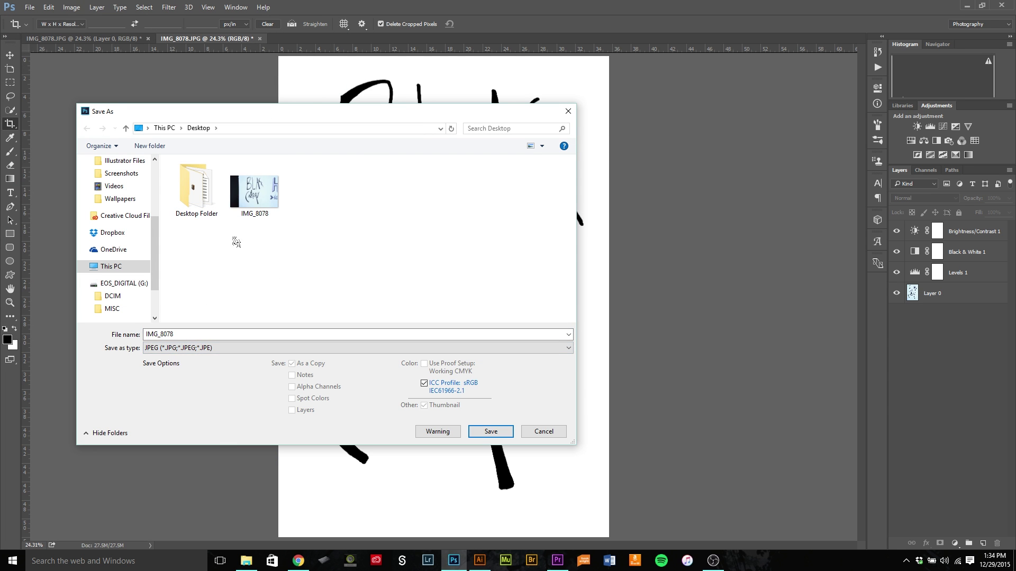
click(206, 336)
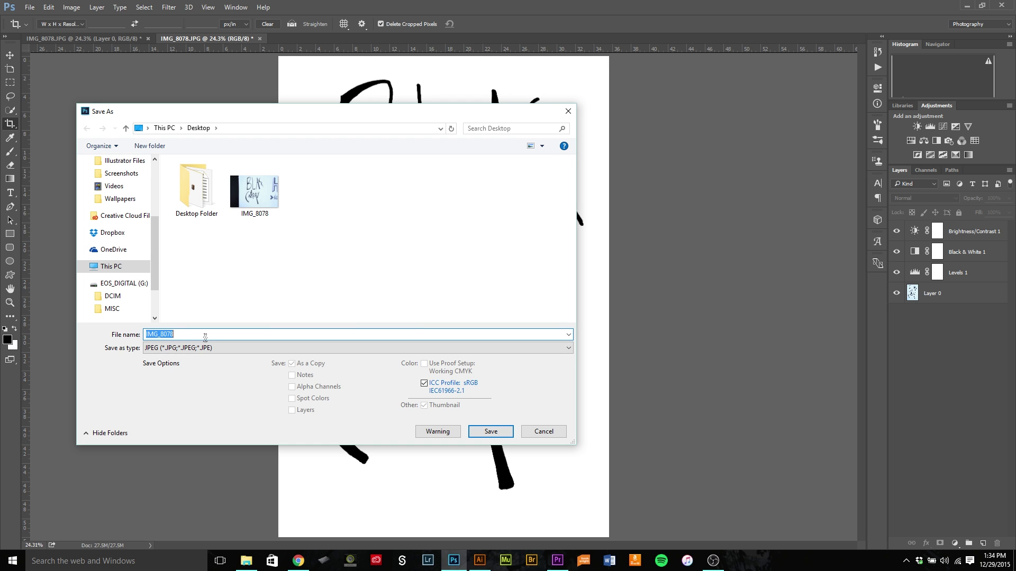
text(Black)
click(485, 432)
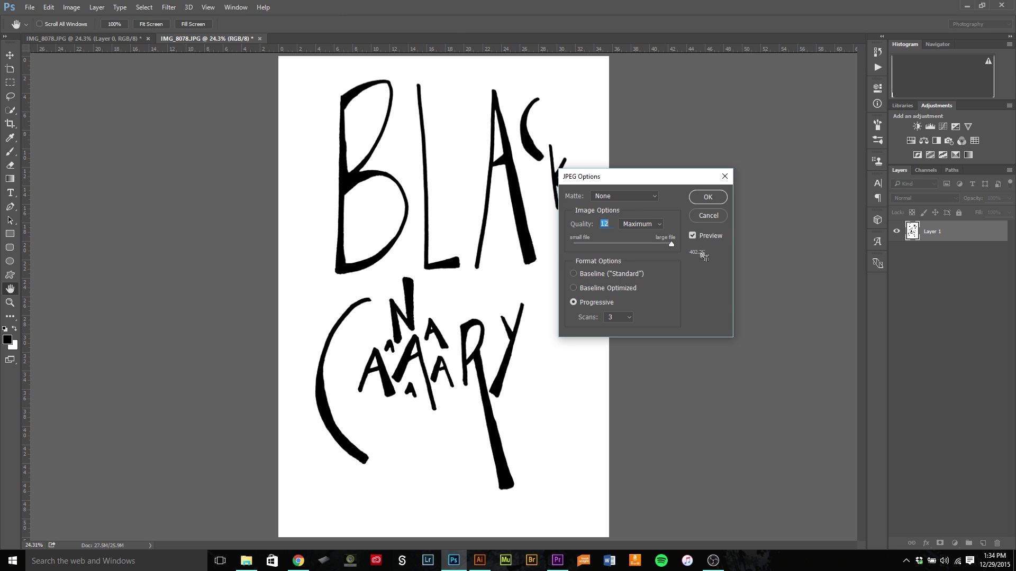
click(718, 201)
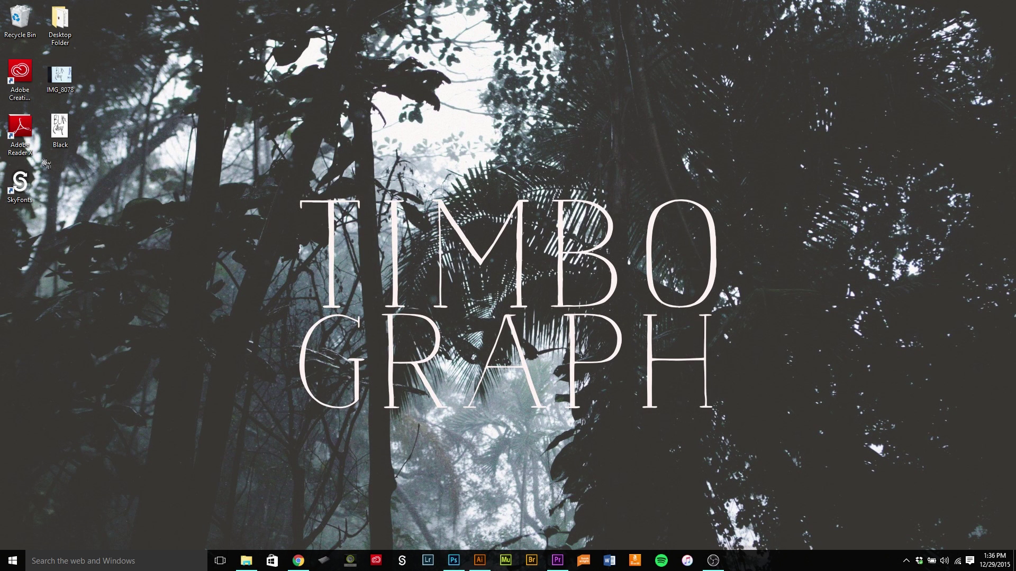
- Open Black.jpg from the desktop in Adobe Illustrator CC 2015
click(63, 128)
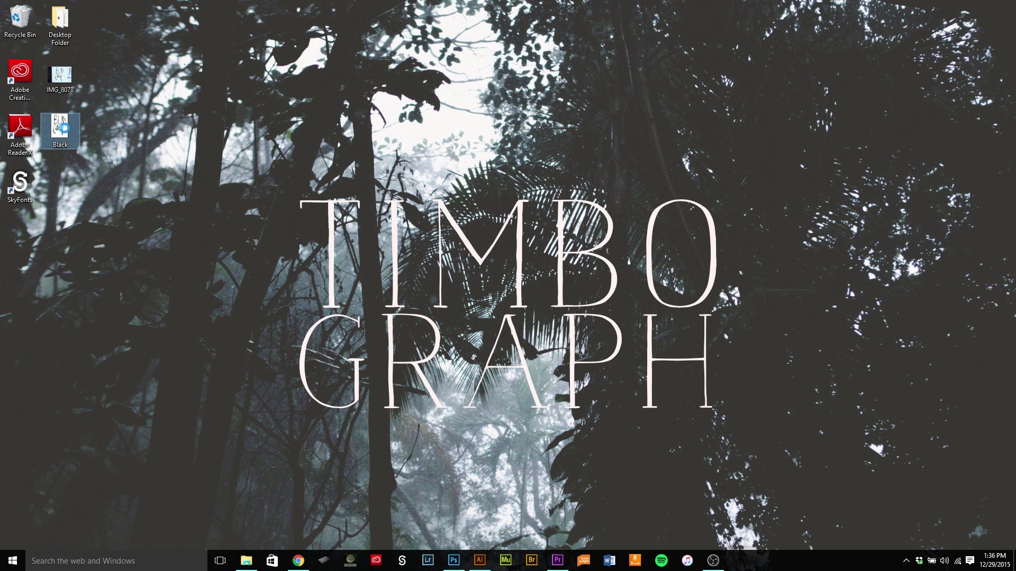
right_click(63, 128)
mouse_move(108, 269)
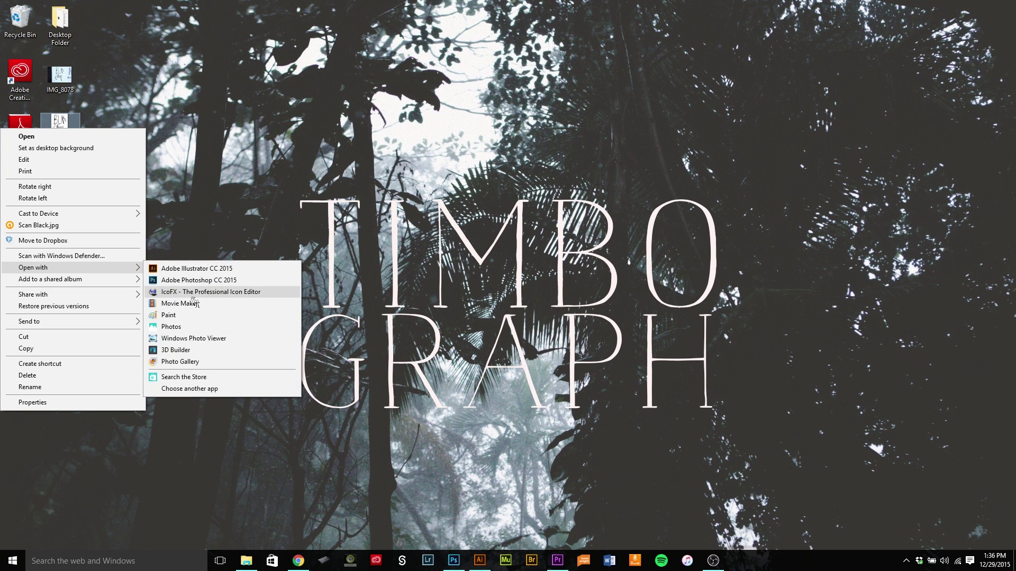
click(226, 269)
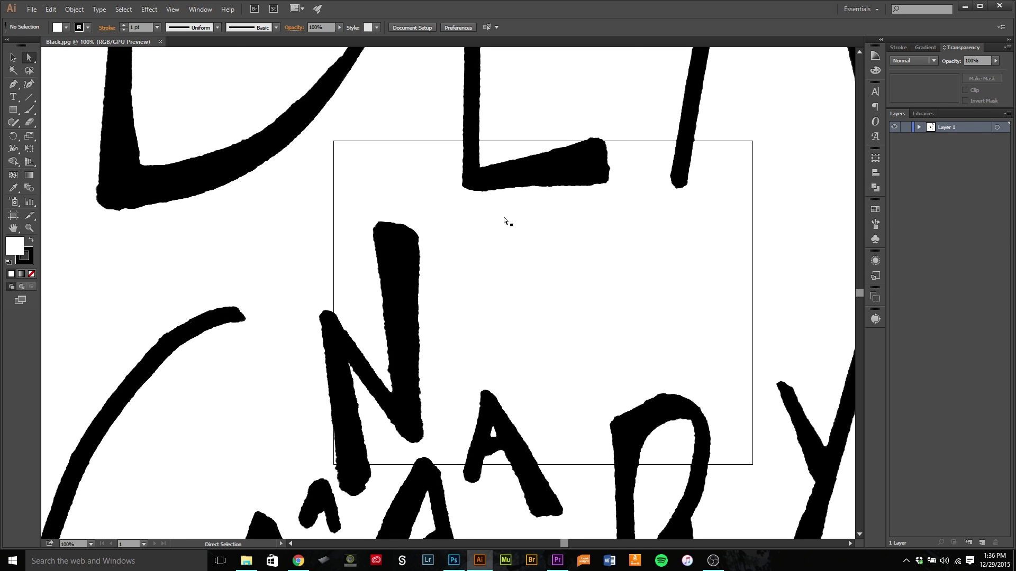
- Select the placed Black.jpg image and Image Trace it, accepting the large-image warning
key(ctrl+minus)
key(ctrl+minus)
key(ctrl+minus)
key(ctrl+minus)
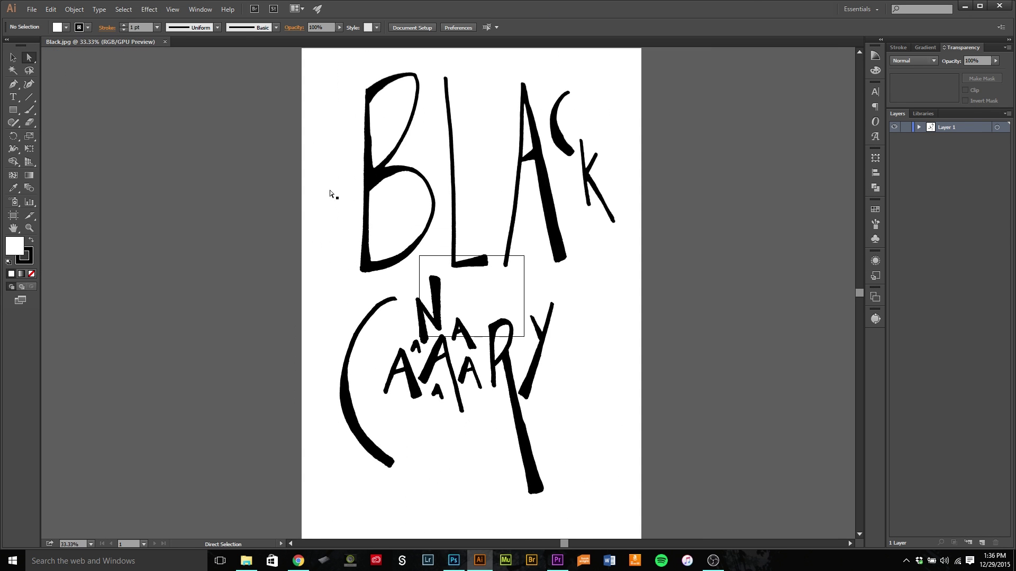
key(ctrl+minus)
key(ctrl+equal)
click(13, 57)
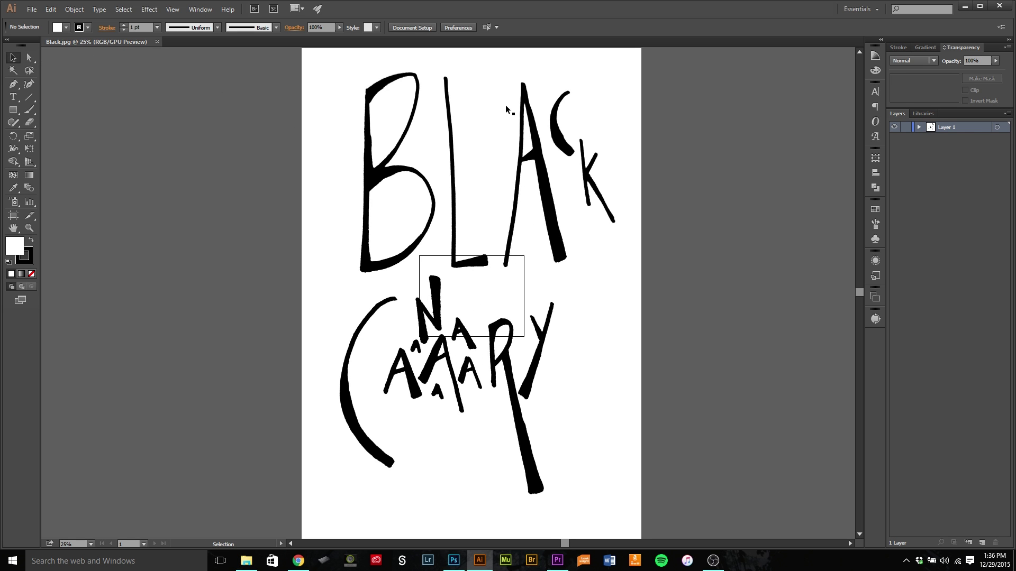
click(522, 77)
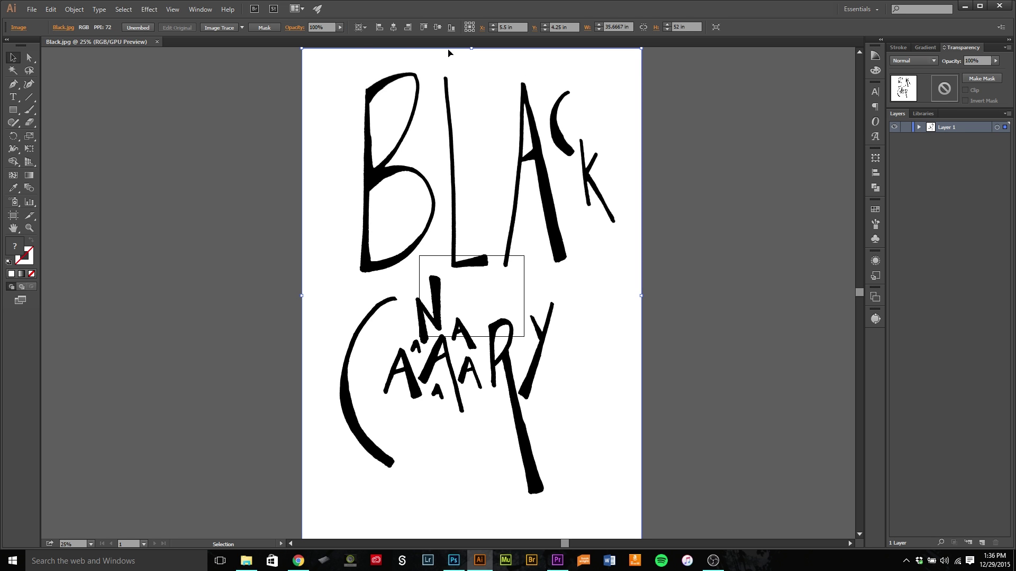
click(219, 27)
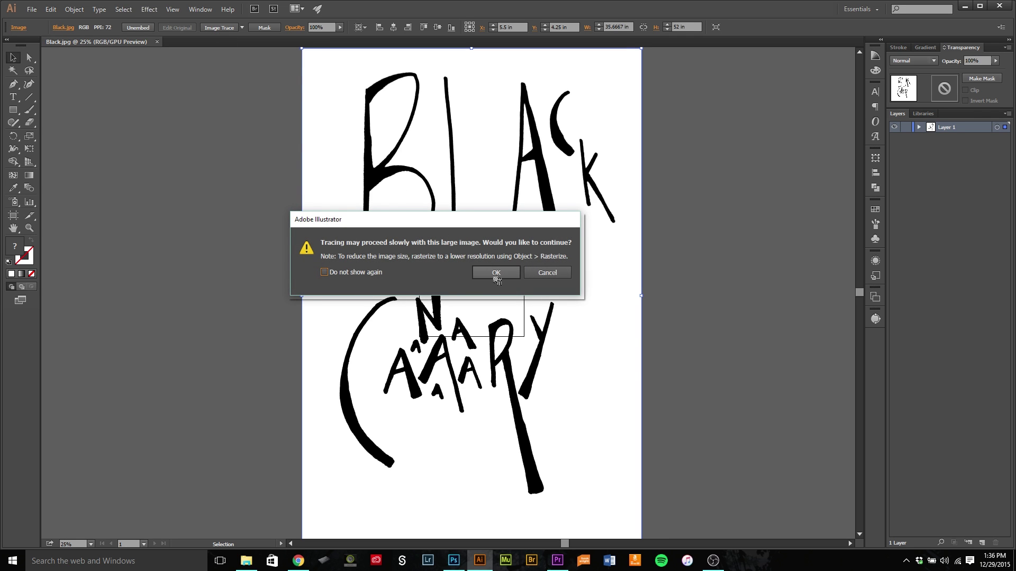
click(496, 275)
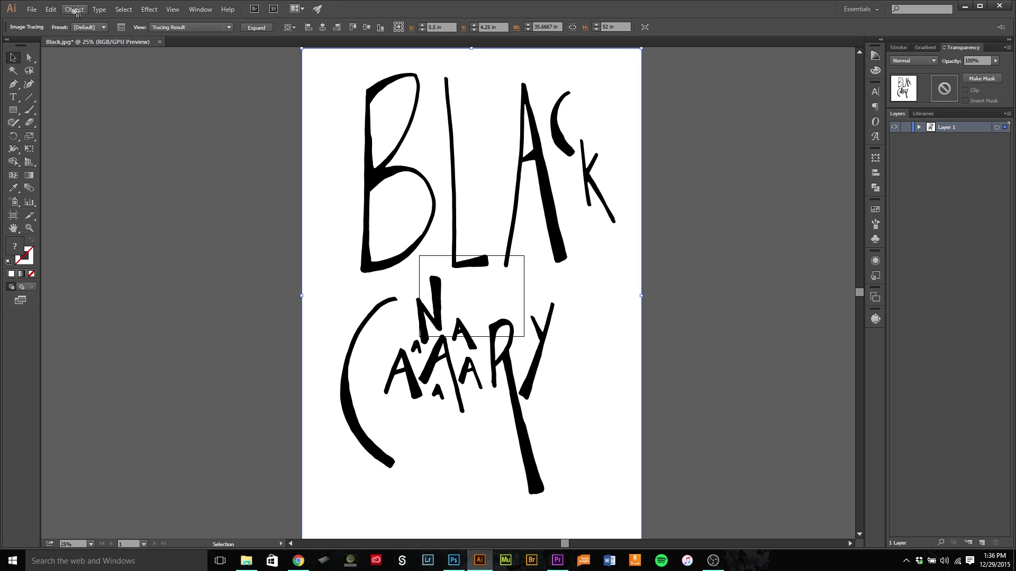
click(96, 27)
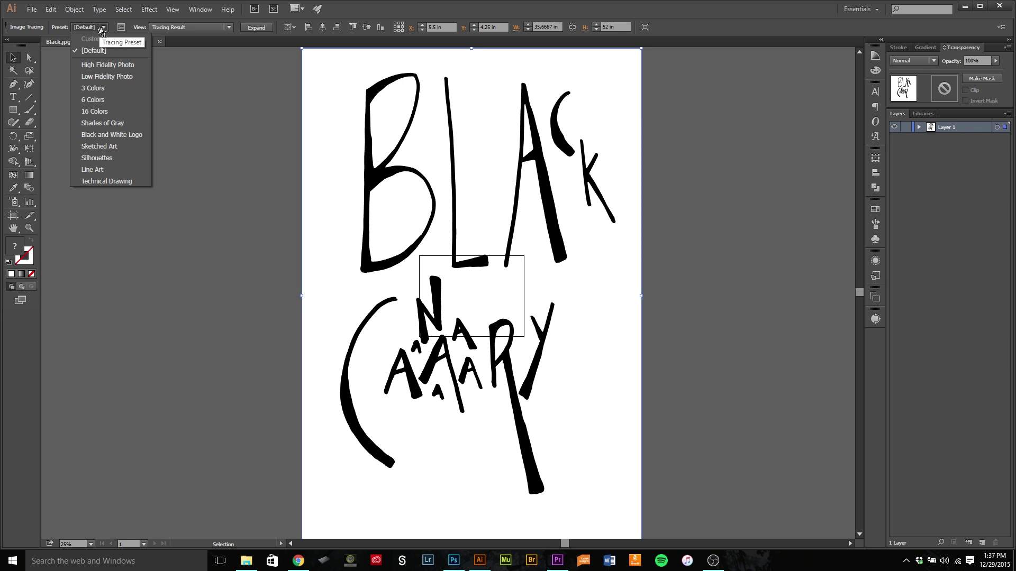
click(103, 28)
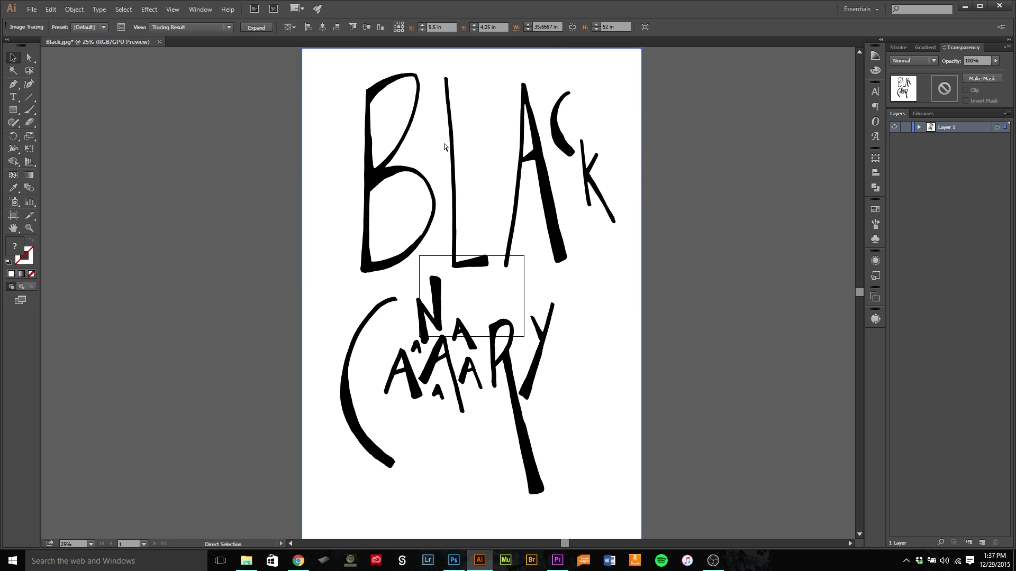
scroll(447, 156, up, 3)
scroll(499, 193, down, 1)
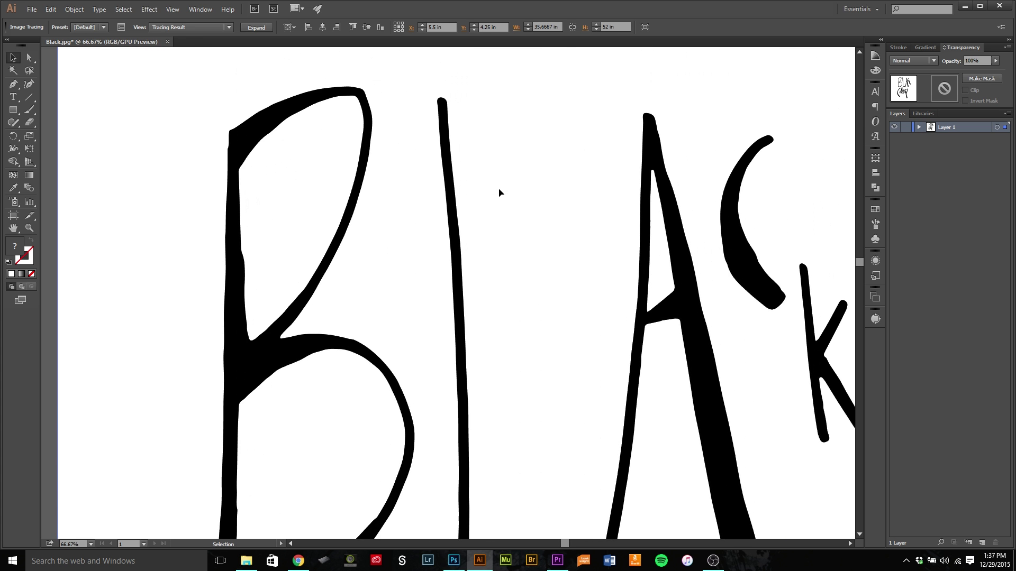
scroll(499, 193, up, 1)
scroll(499, 192, down, 1)
scroll(499, 193, up, 1)
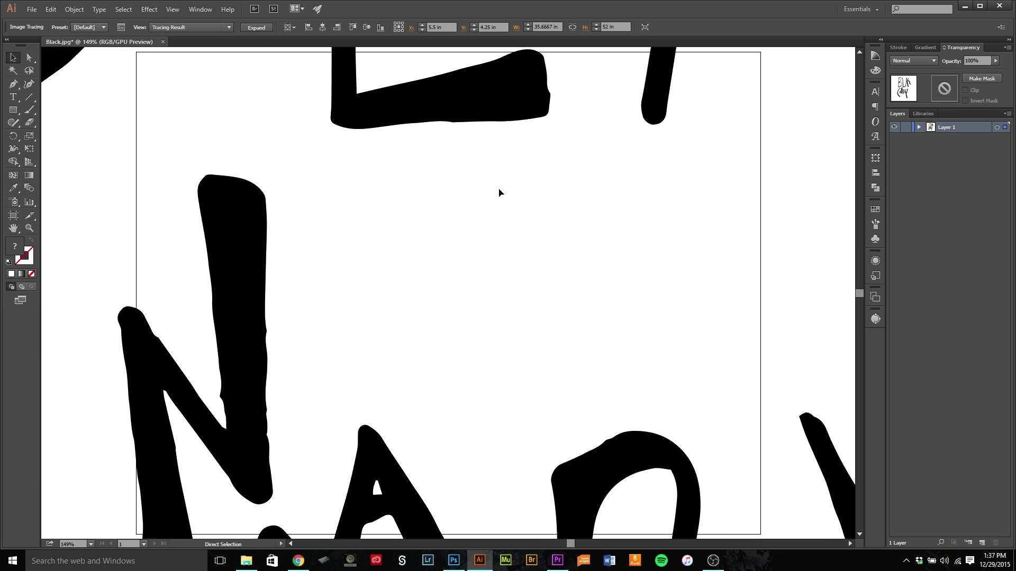
scroll(500, 194, down, 3)
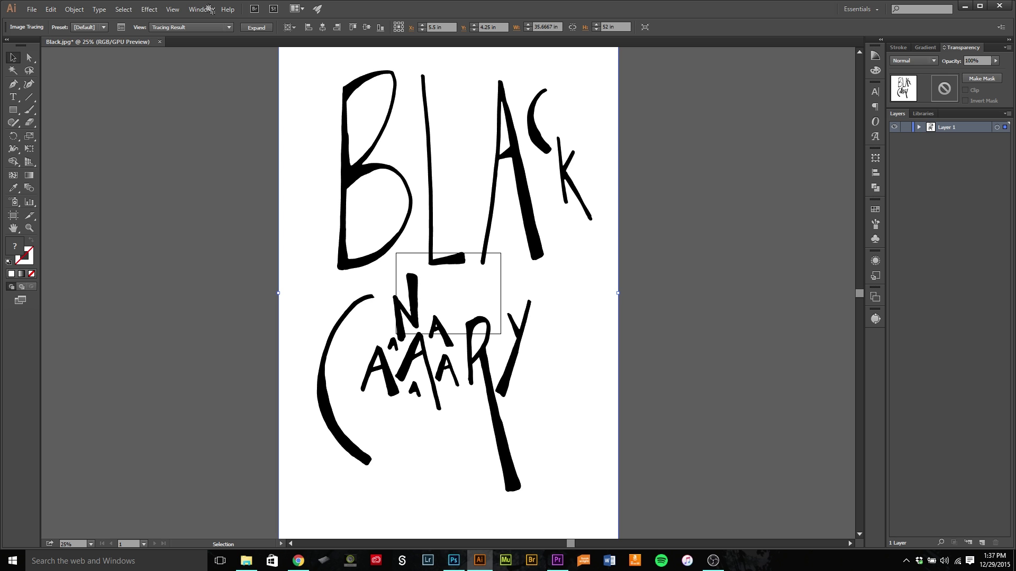
- Expand the tracing into paths and delete the white background shape
click(261, 28)
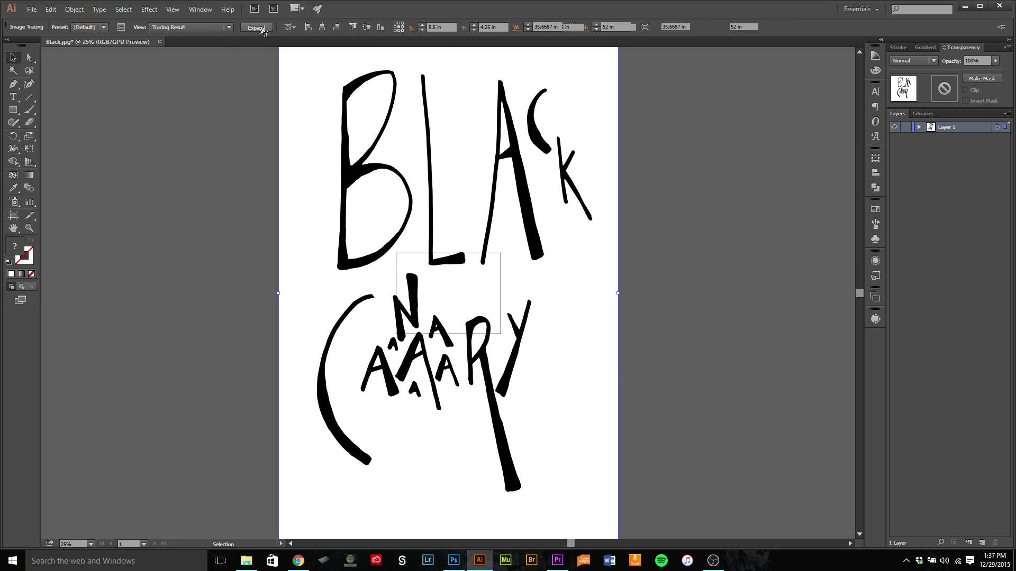
click(215, 211)
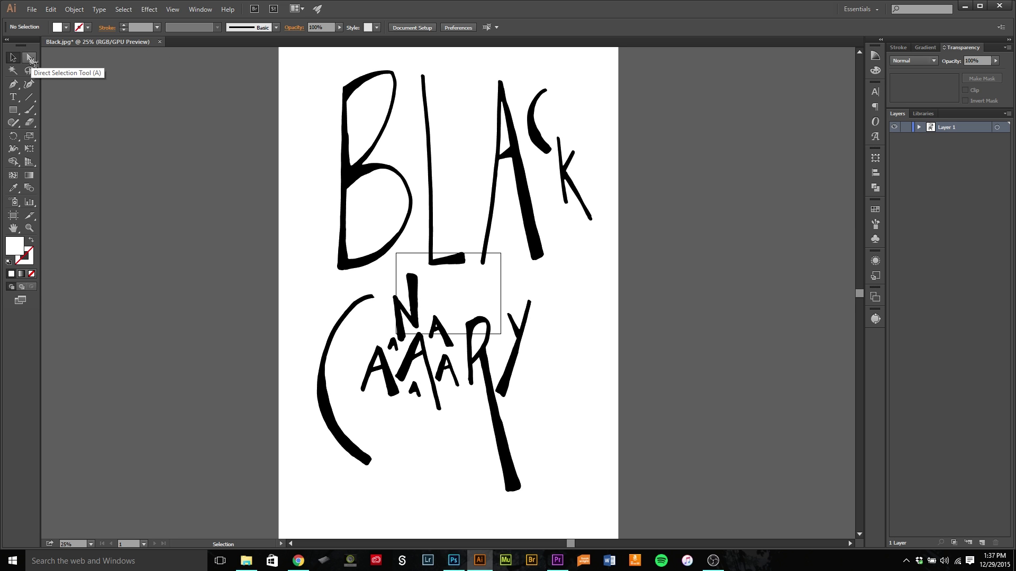
click(30, 60)
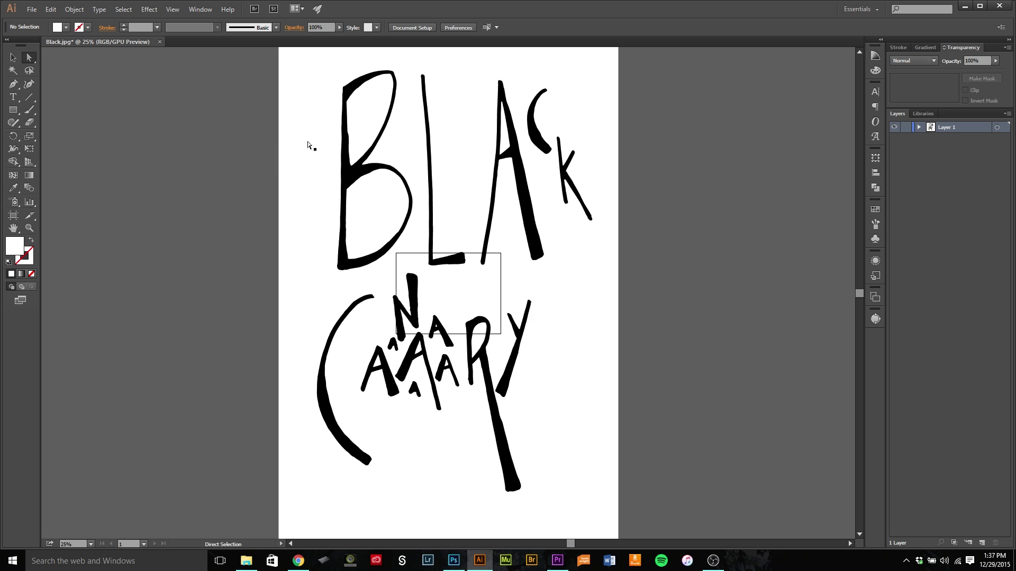
click(312, 121)
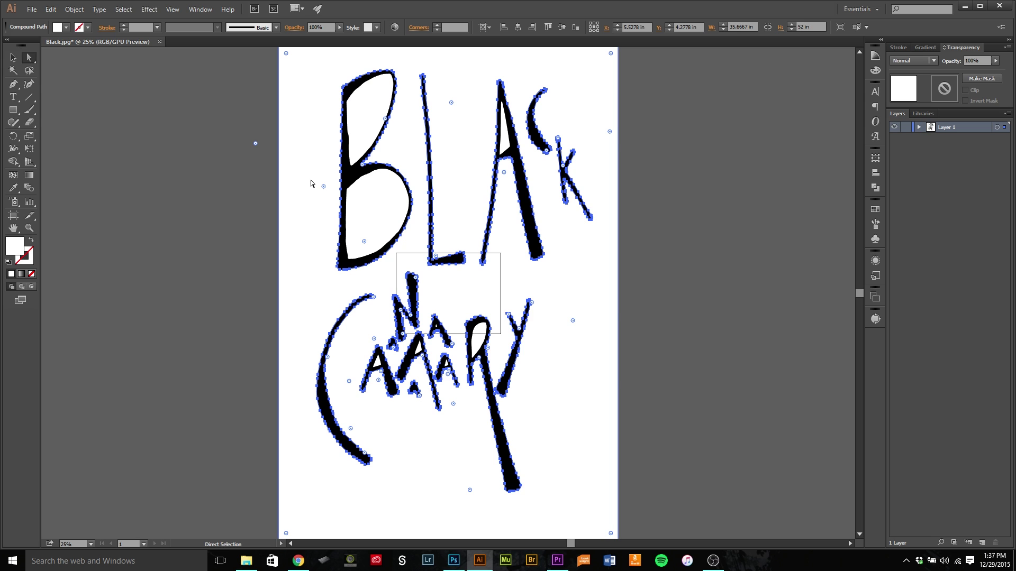
key(Delete)
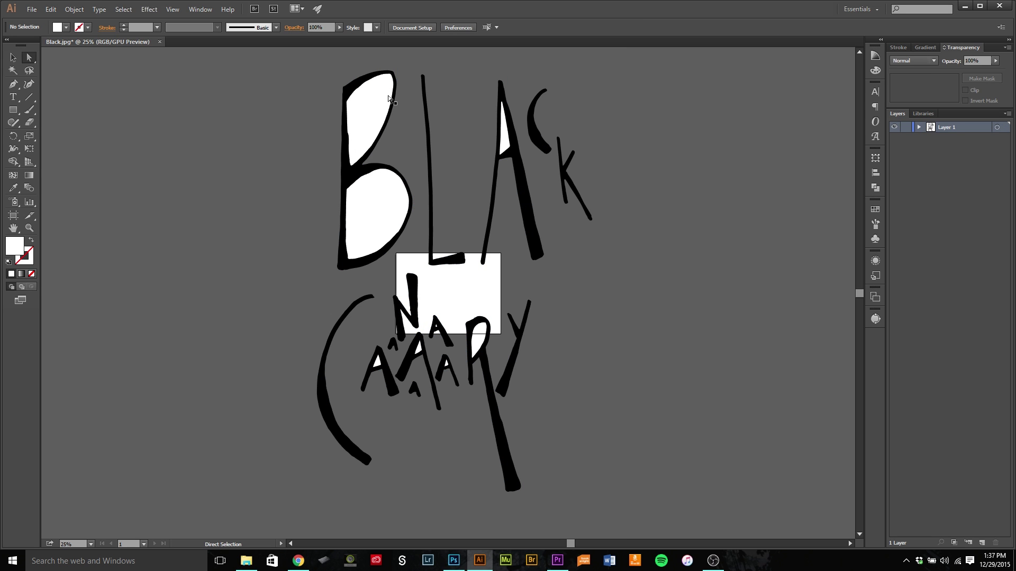
- Delete the white counters in BLACK: both bowls of the B and the A's triangle
click(371, 110)
key(Delete)
click(375, 171)
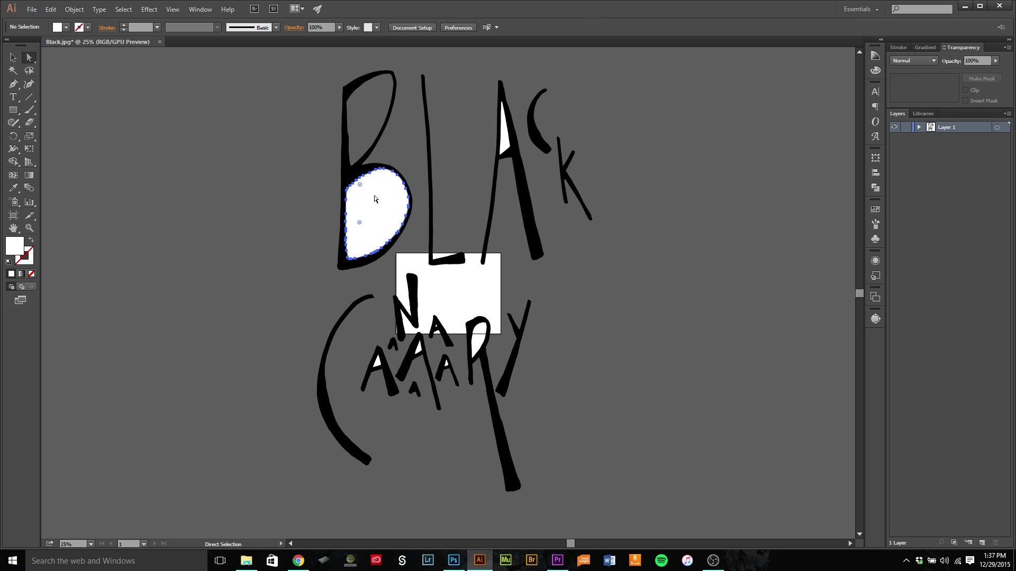
key(Delete)
click(505, 129)
key(Delete)
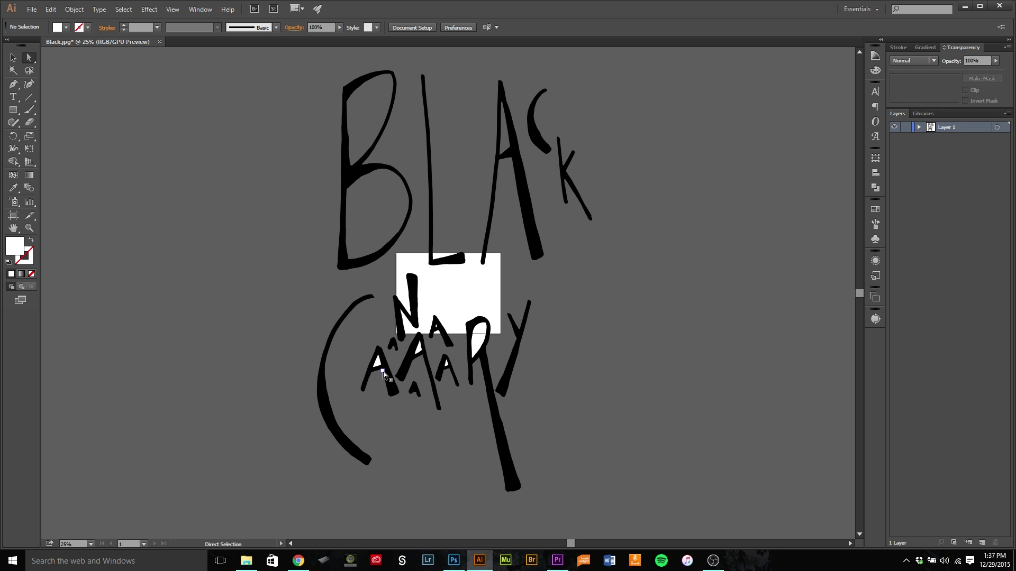
- Delete the white pieces inside CANARY's first letters and the R's bowl
click(380, 364)
key(Delete)
click(408, 354)
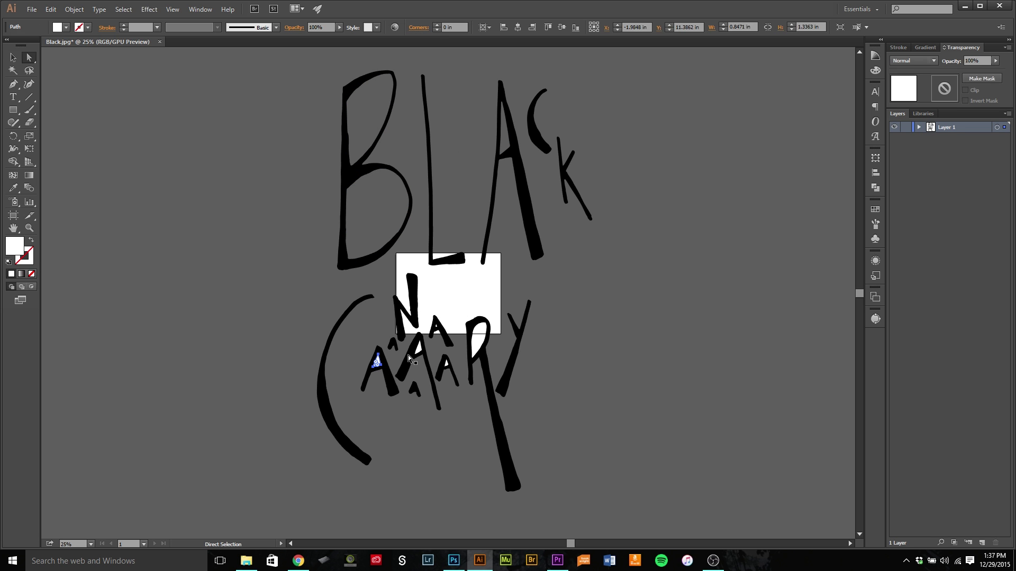
key(Delete)
key(Delete)
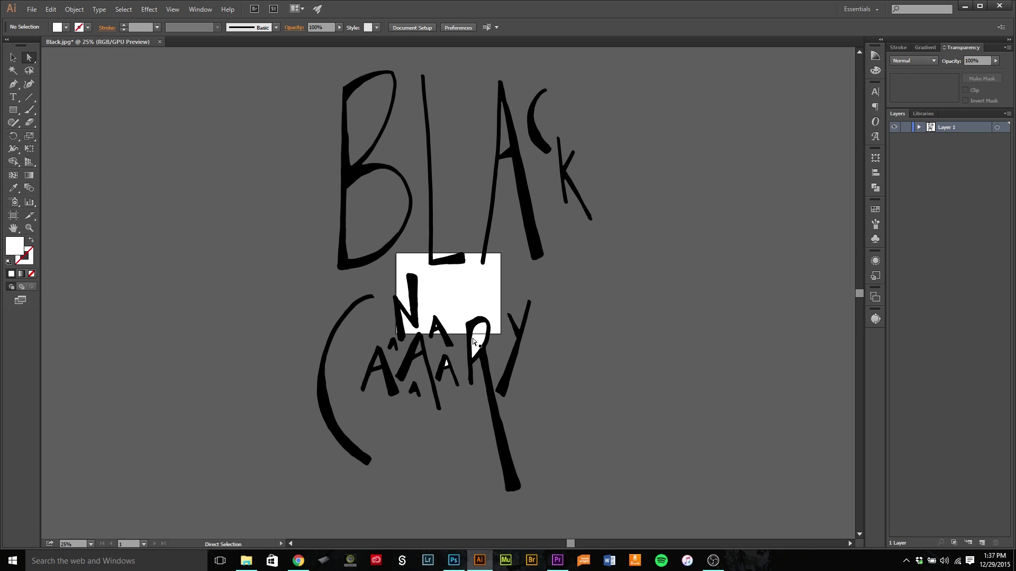
click(477, 340)
key(Delete)
scroll(479, 341, up, 4)
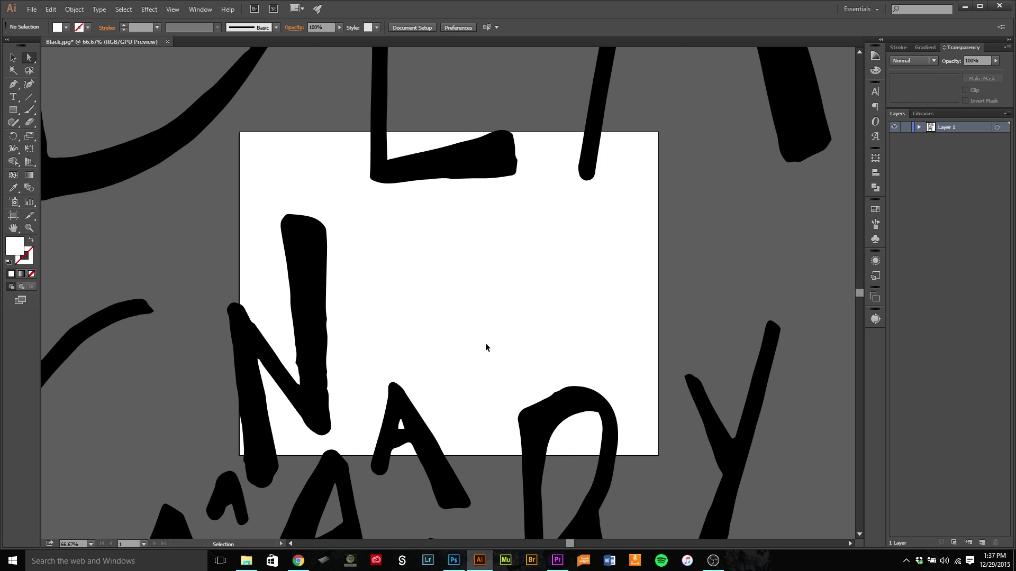
scroll(440, 336, down, 4)
- Delete the white pieces in the remaining small A's and return to the Selection tool
click(401, 249)
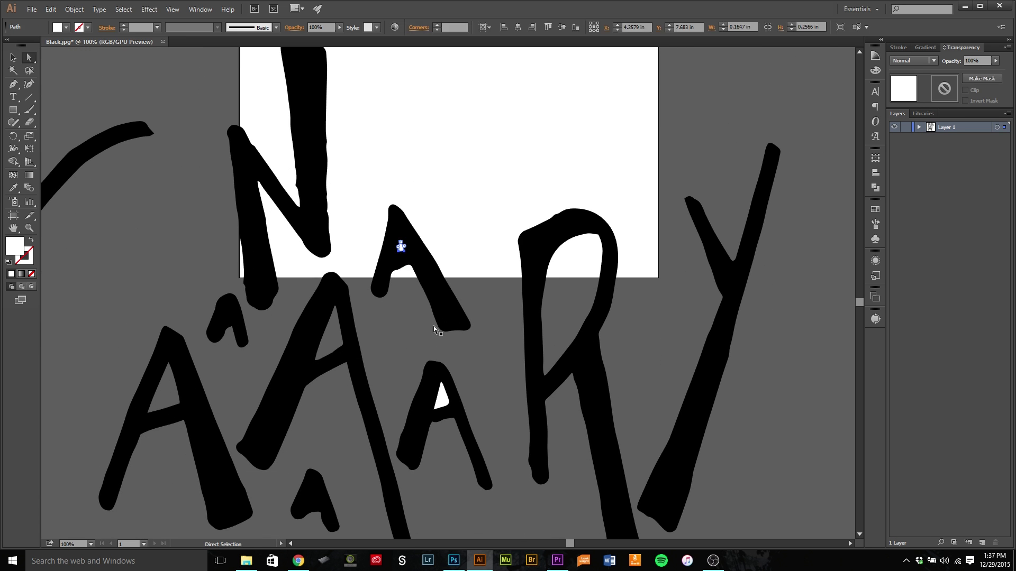
key(Delete)
click(443, 398)
key(Delete)
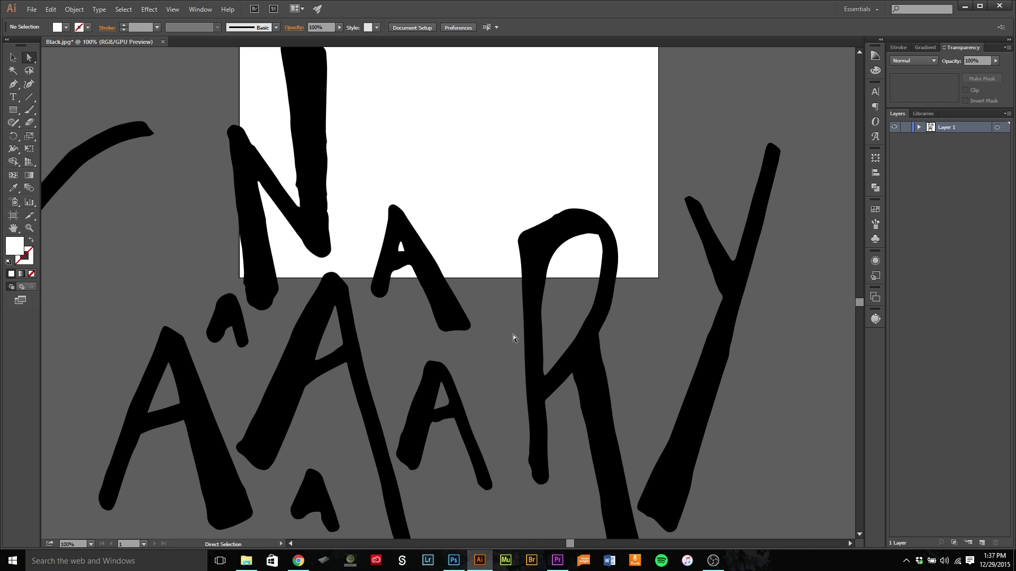
scroll(513, 335, down, 3)
scroll(550, 306, up, 2)
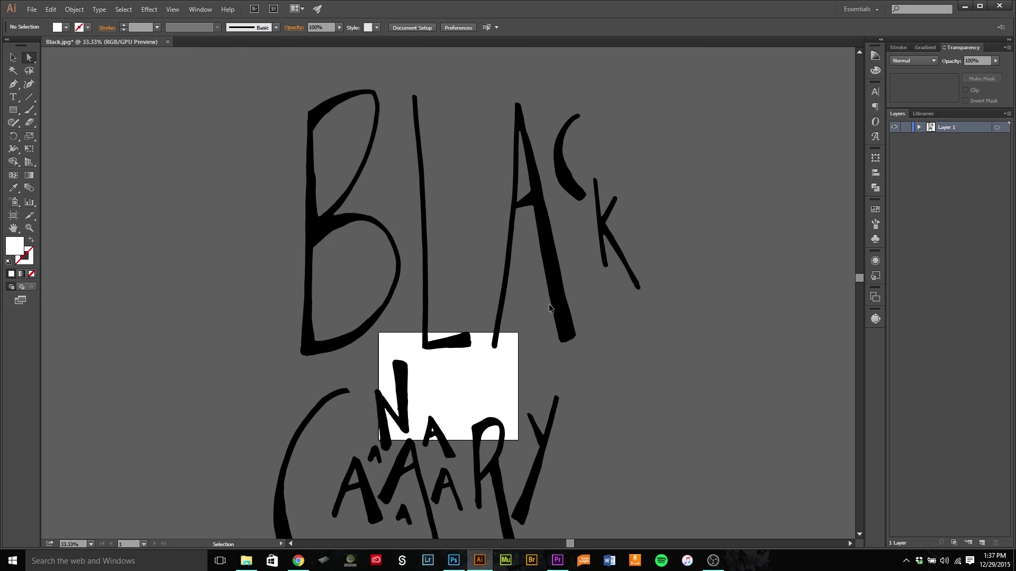
scroll(550, 306, down, 1)
scroll(550, 304, down, 2)
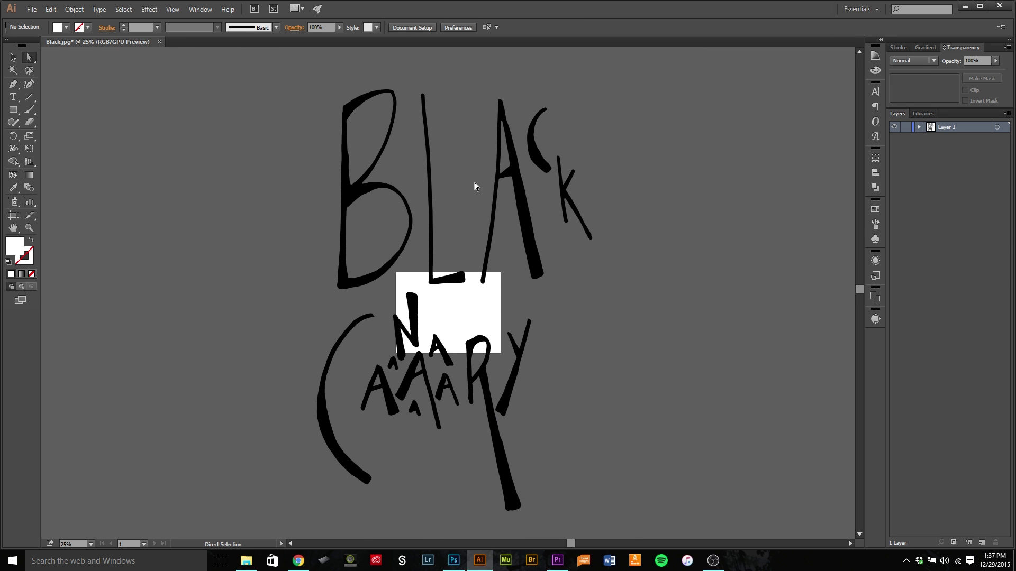
key(v)
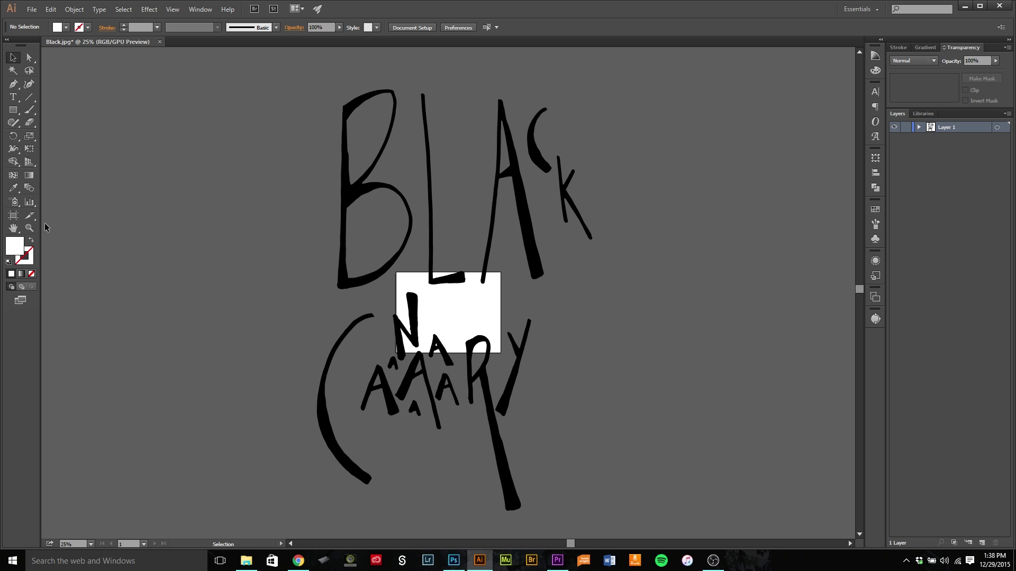
- Stretch the artboard's top and side, then trim its bottom, to frame the lettering at about 31.22 × 45.67 in
click(14, 216)
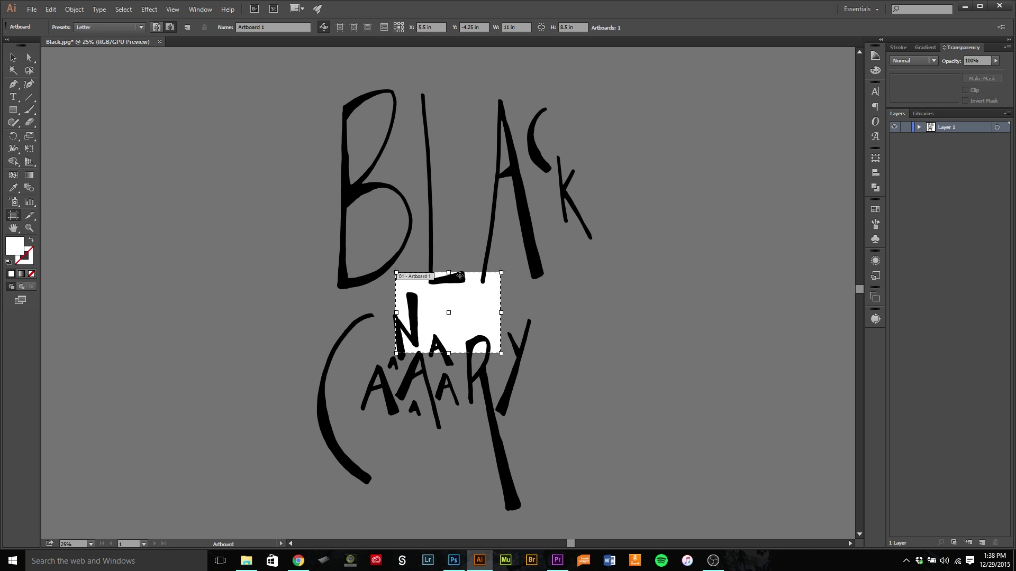
drag(449, 271, 450, 85)
drag(501, 312, 597, 300)
scroll(451, 473, down, 4)
scroll(451, 473, up, 3)
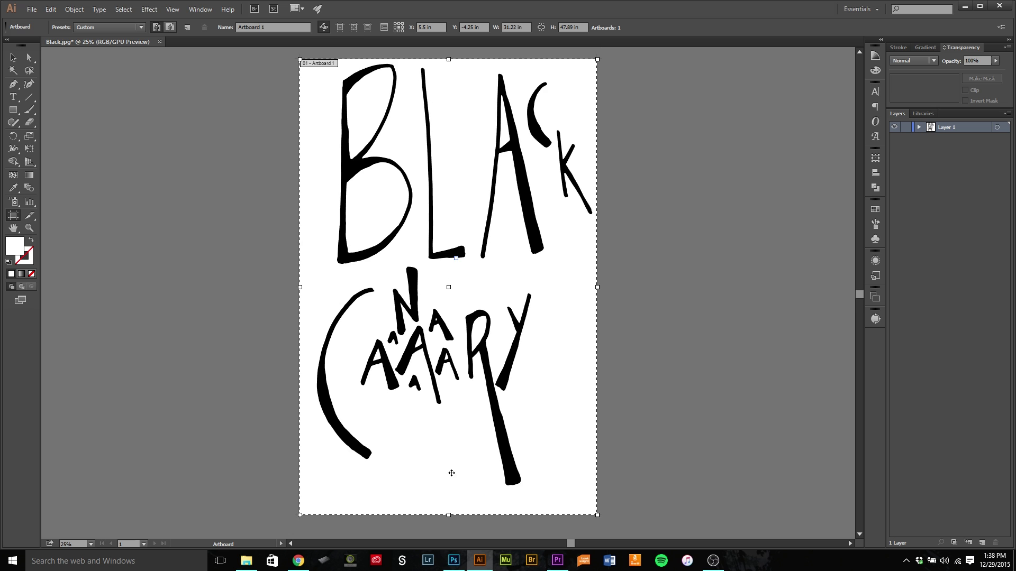
drag(451, 514, 451, 494)
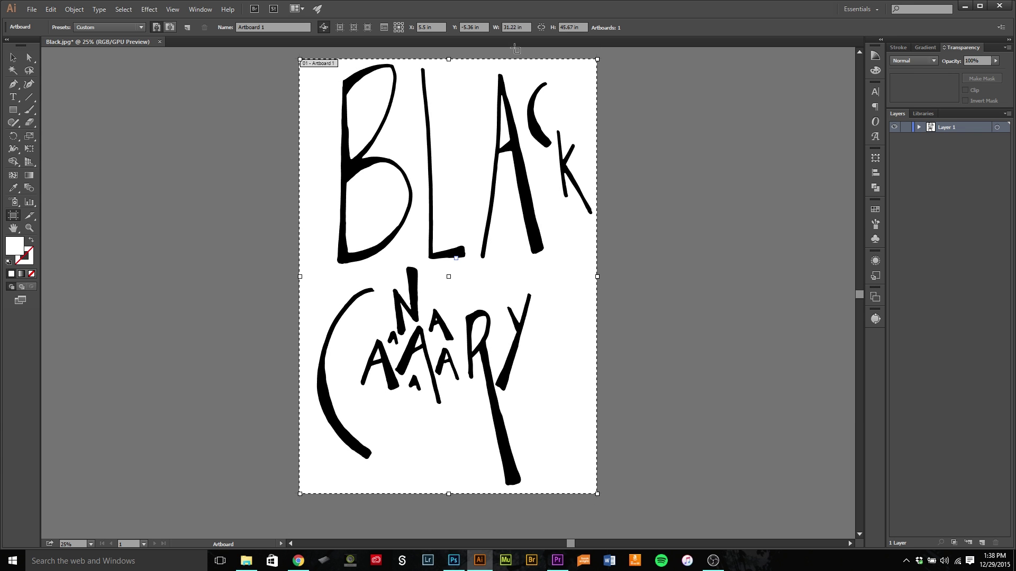
click(13, 57)
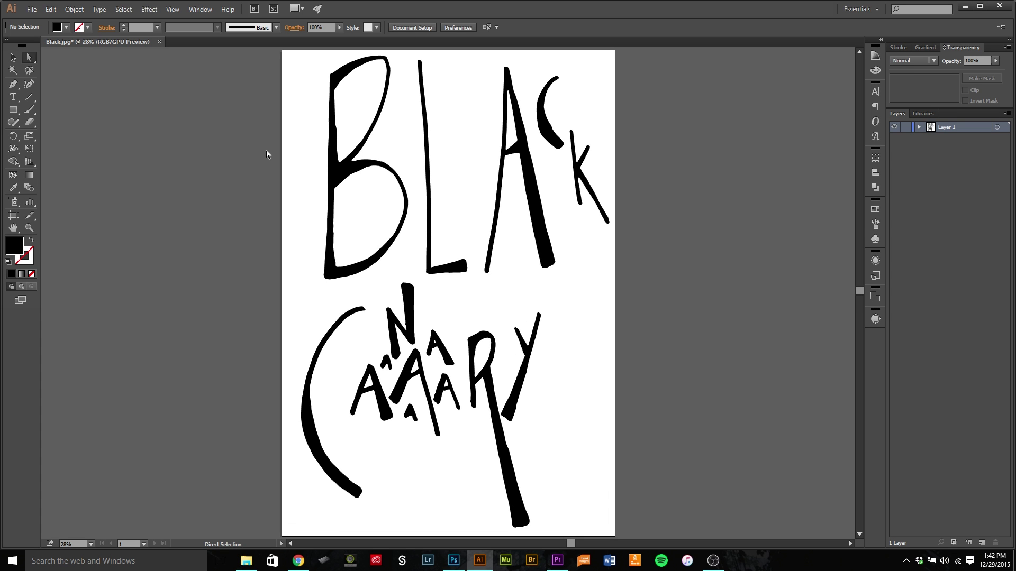
click(351, 170)
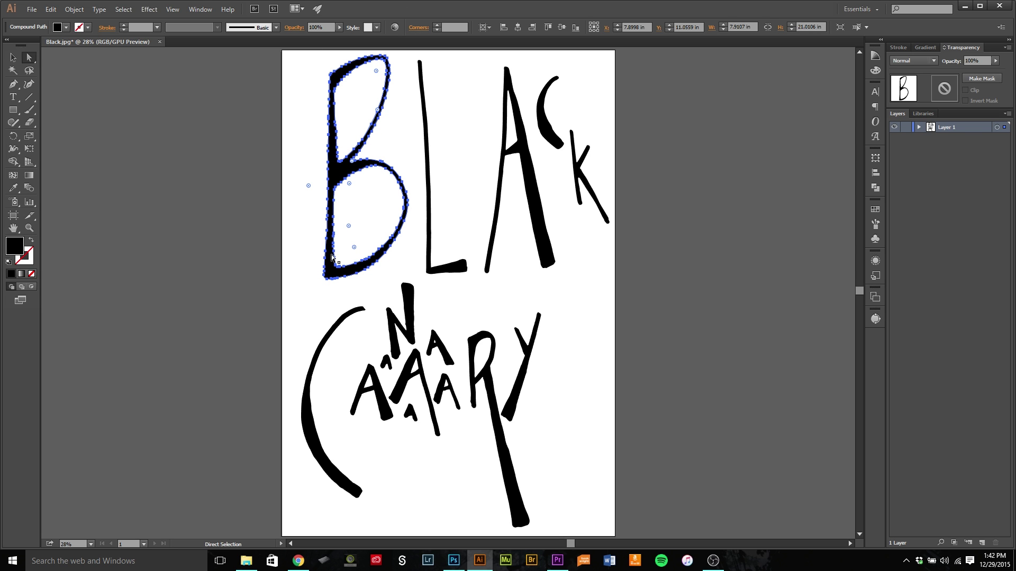
click(302, 137)
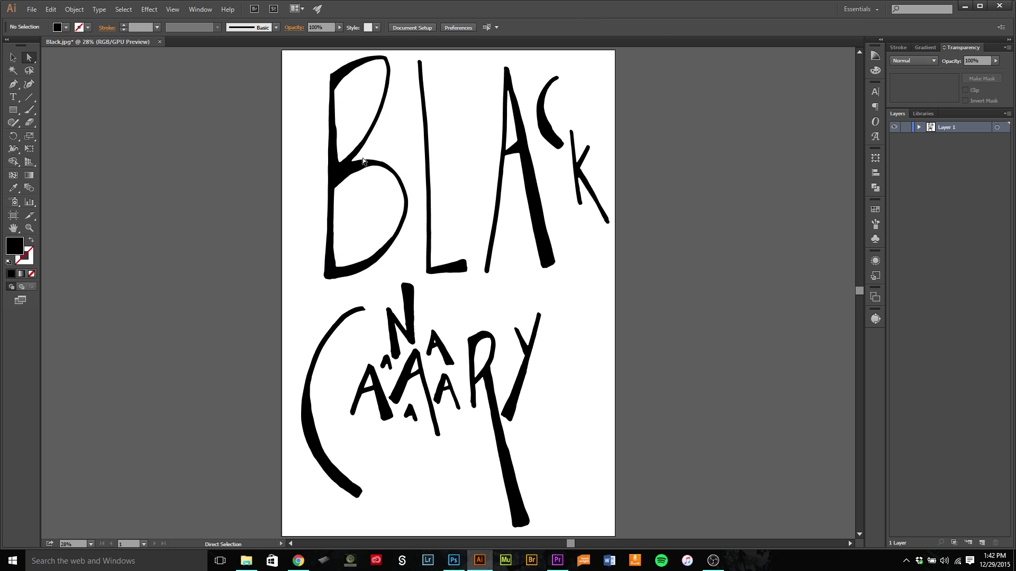
click(339, 177)
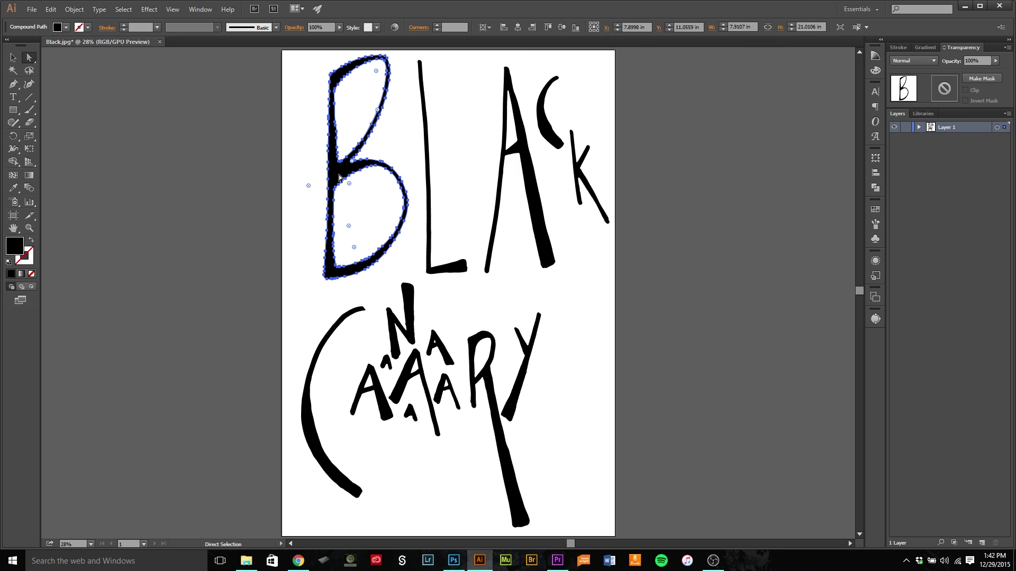
key(ctrl+plus)
key(ctrl+plus)
key(ctrl+plus)
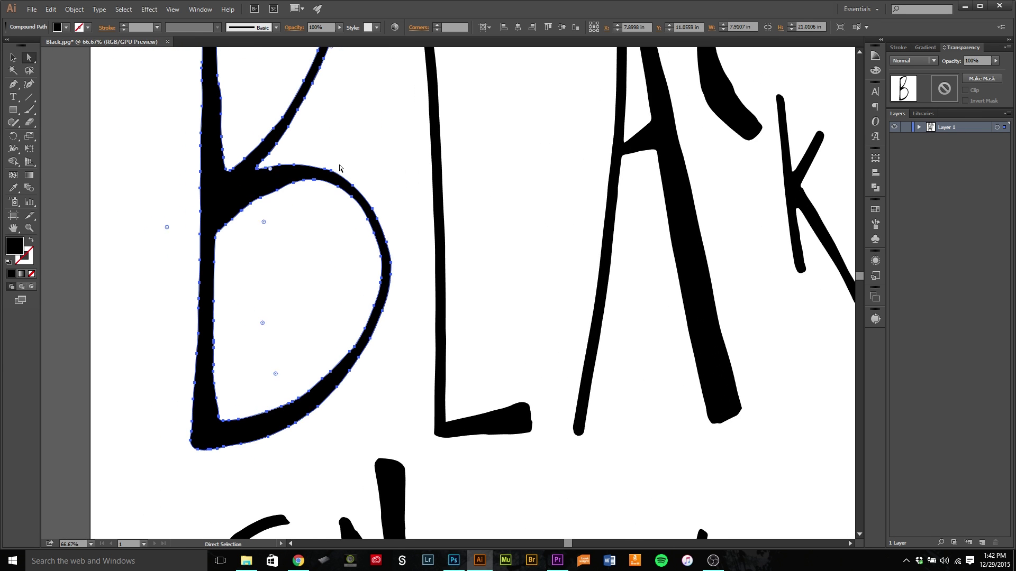
scroll(340, 168, left, 4)
key(ctrl+plus)
key(ctrl+plus)
key(ctrl+plus)
key(ctrl+plus)
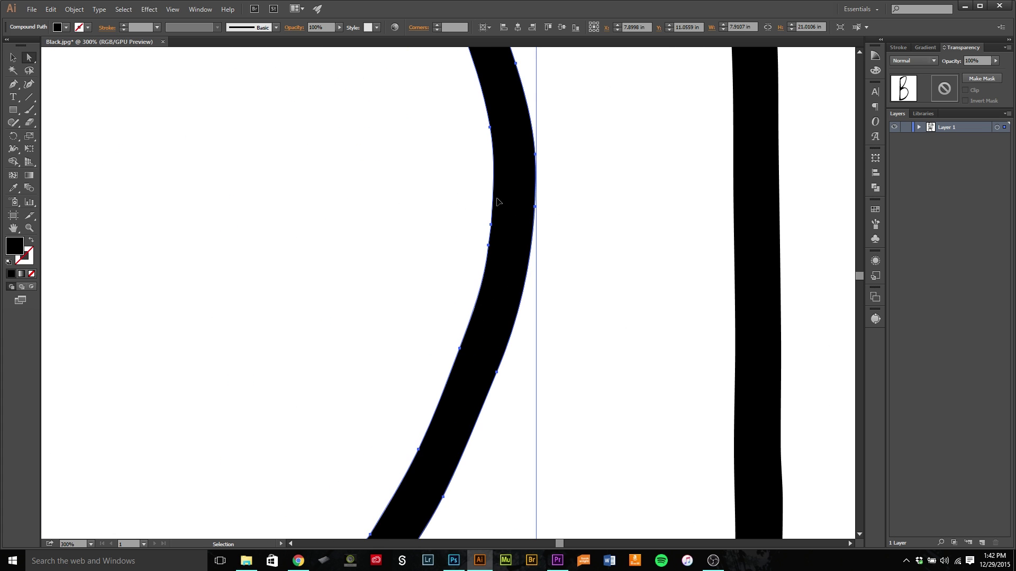
key(ctrl+plus)
key(ctrl+plus)
key(ctrl+plus)
key(ctrl+plus)
key(ctrl+plus)
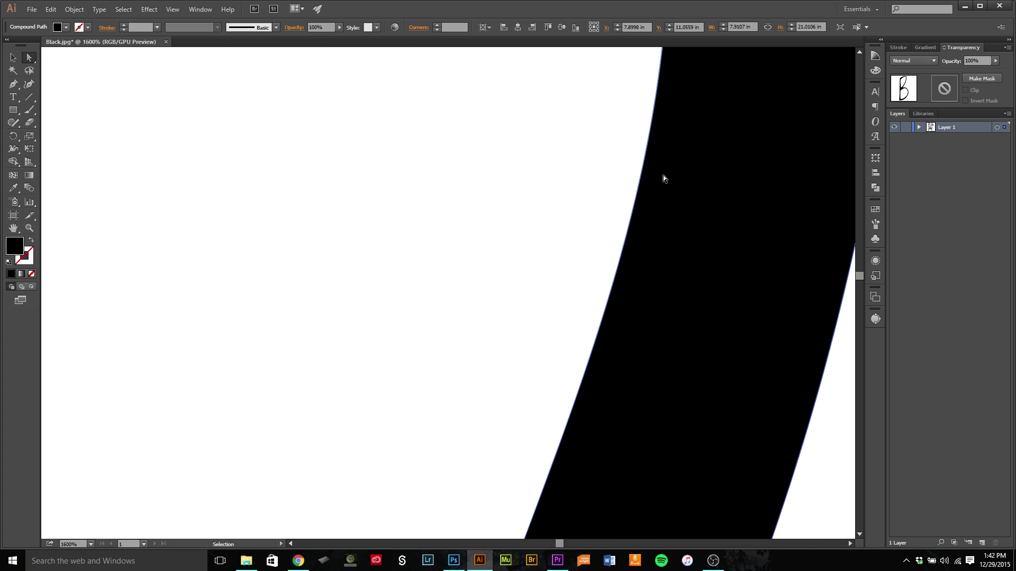
key(ctrl+minus)
key(ctrl+minus)
key(ctrl+minus)
key(ctrl+minus)
key(ctrl+minus)
key(ctrl+minus)
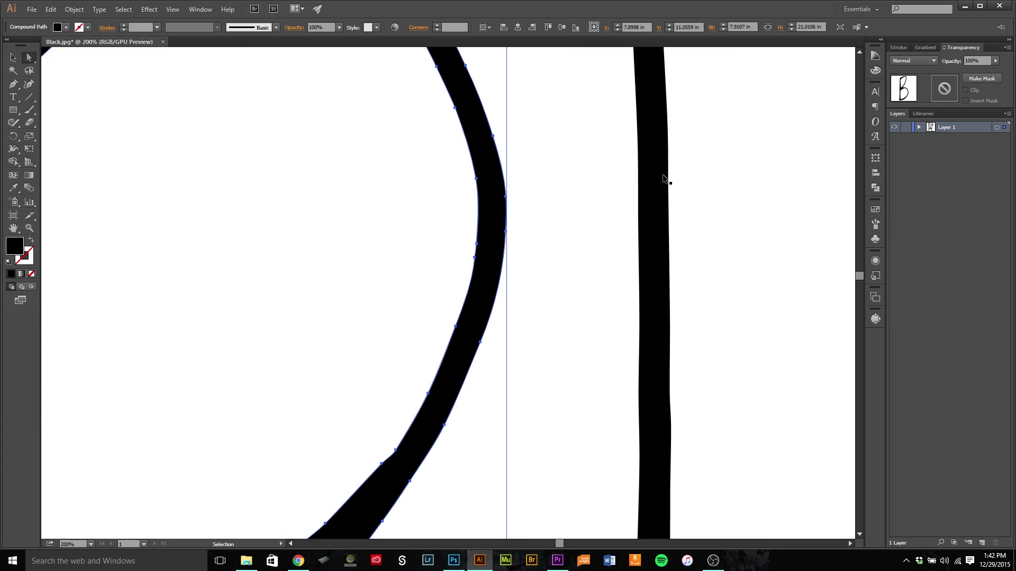
key(ctrl+minus)
key(ctrl+minus)
key(ctrl+minus)
key(ctrl+0)
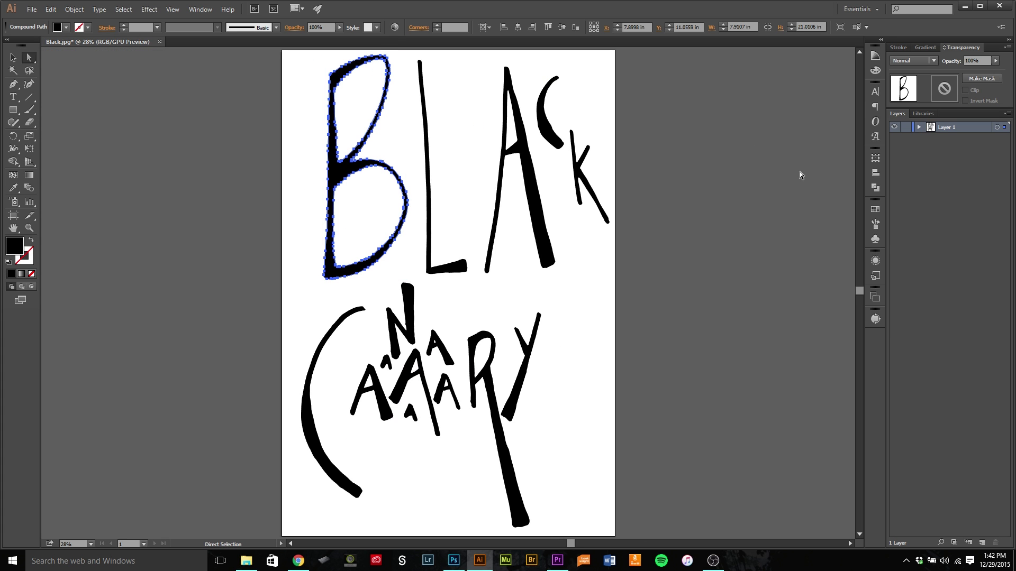
click(778, 182)
- In Photoshop, magnify the foot of the L to inspect its edge pixels
key(alt+Tab)
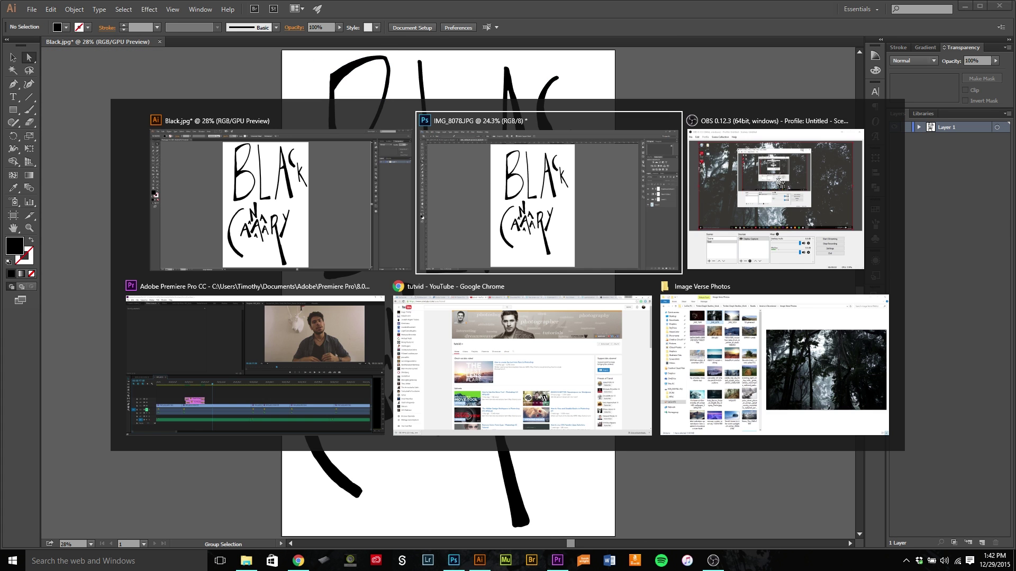
key(ctrl+plus)
key(ctrl+plus)
key(ctrl+plus)
key(ctrl+plus)
key(ctrl+plus)
key(ctrl+plus)
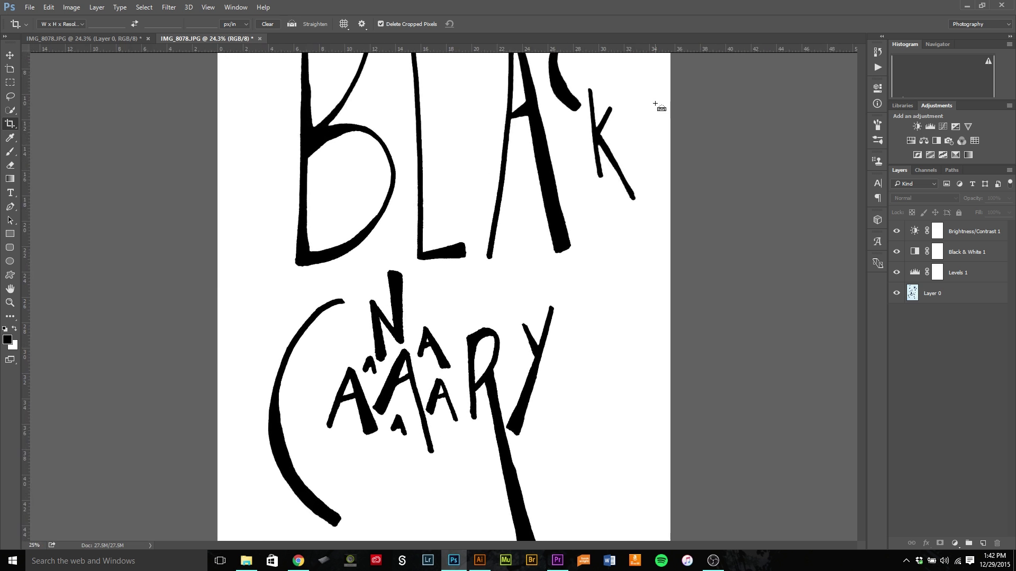
scroll(656, 104, up, 5)
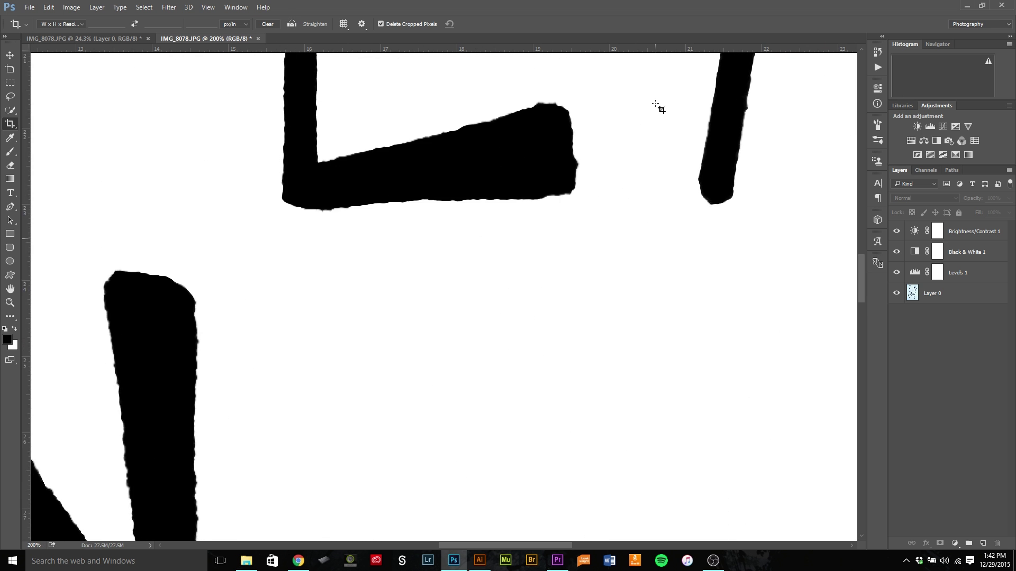
key(ctrl+plus)
key(ctrl+plus)
scroll(656, 105, up, 3)
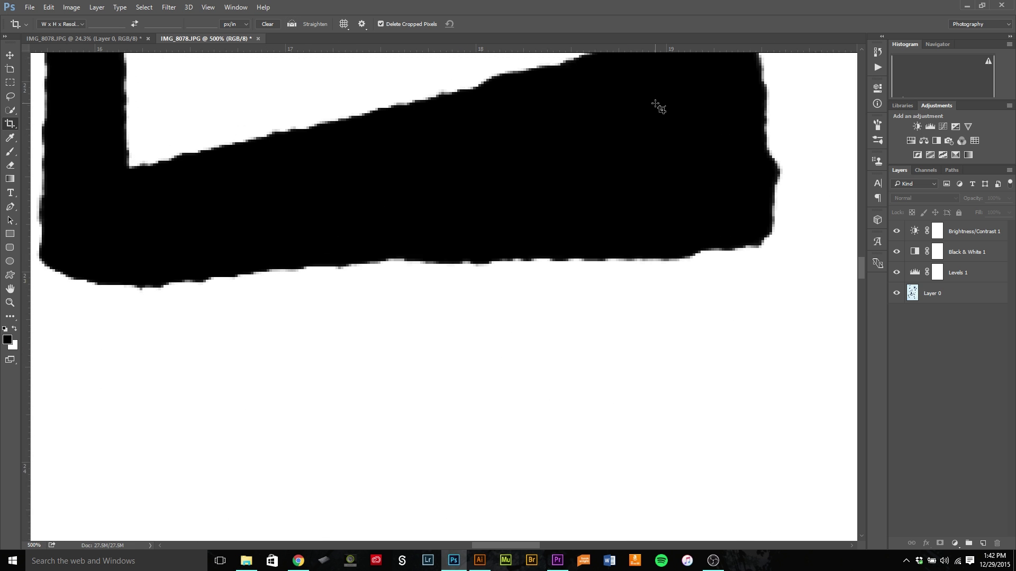
key(ctrl+plus)
scroll(657, 105, up, 2)
scroll(656, 105, up, 1)
- Fit the page on screen, view the L at 100% then 300%, and return to Illustrator
key(ctrl+minus)
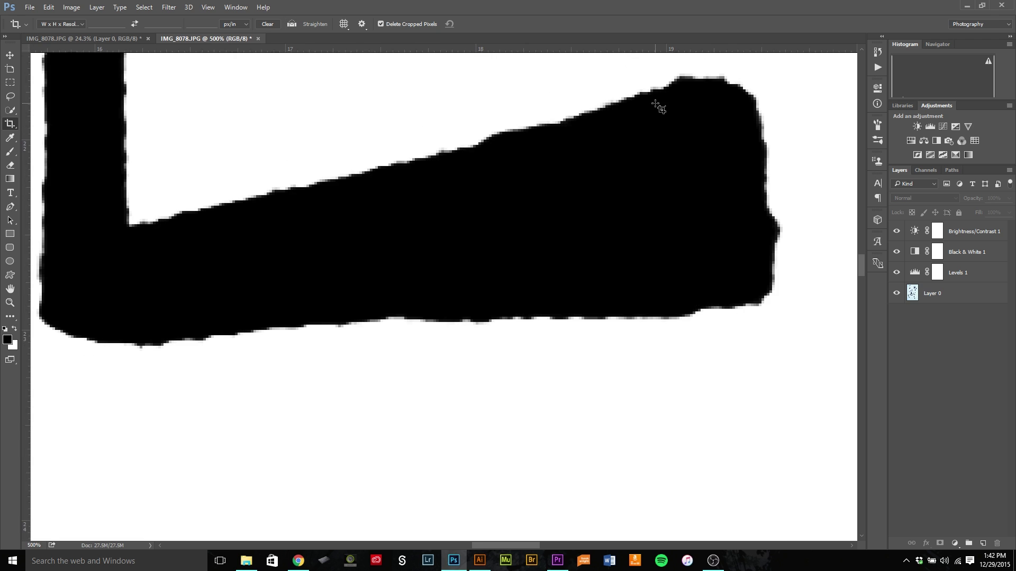
scroll(658, 108, up, 2)
key(ctrl+minus)
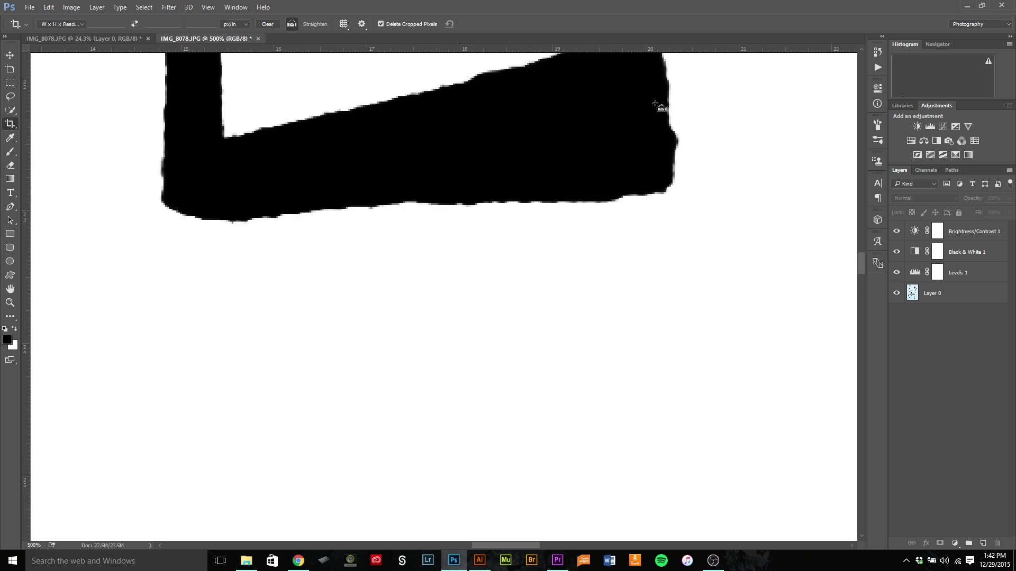
key(ctrl+0)
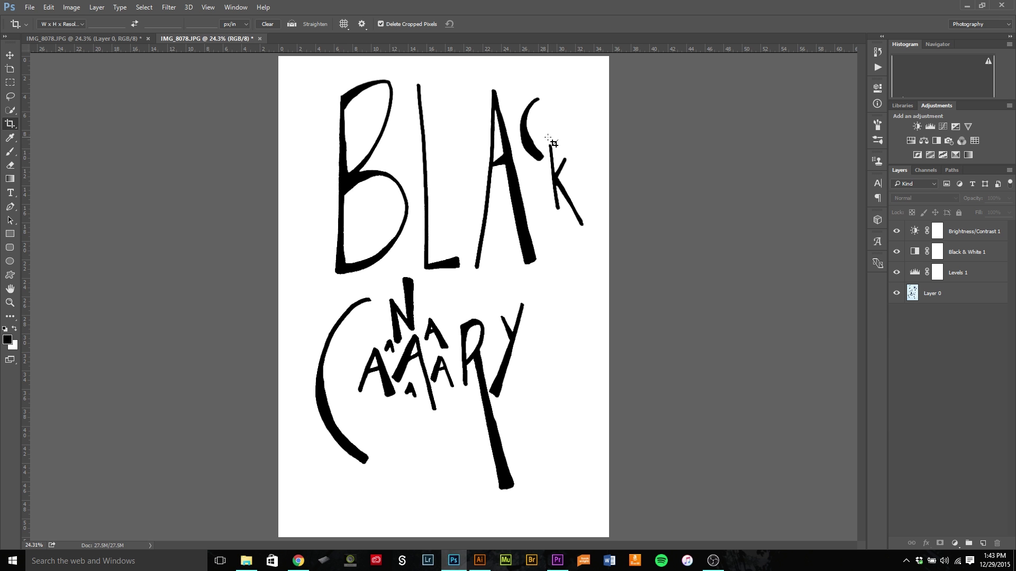
key(ctrl+1)
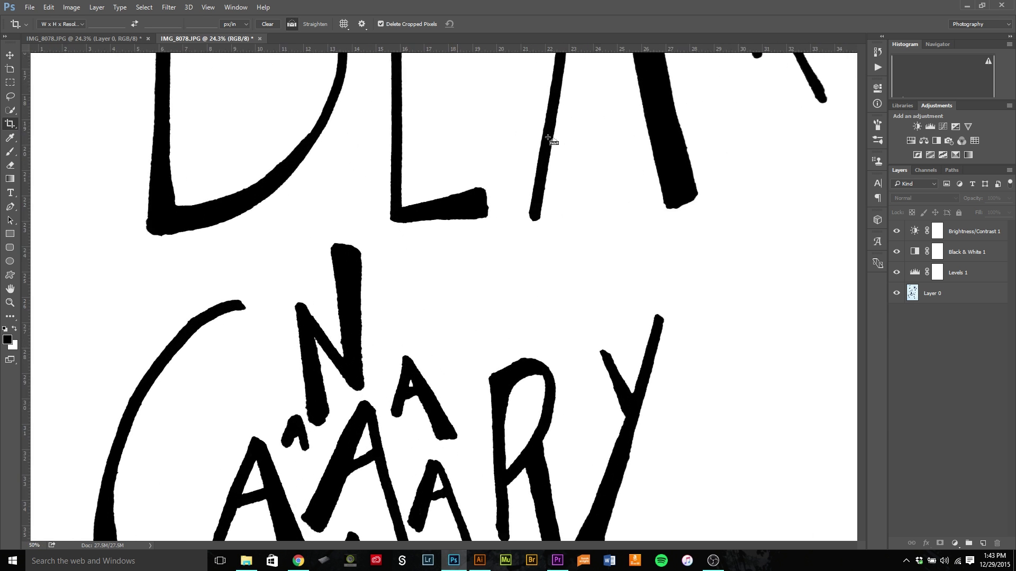
key(ctrl+plus)
key(ctrl+plus)
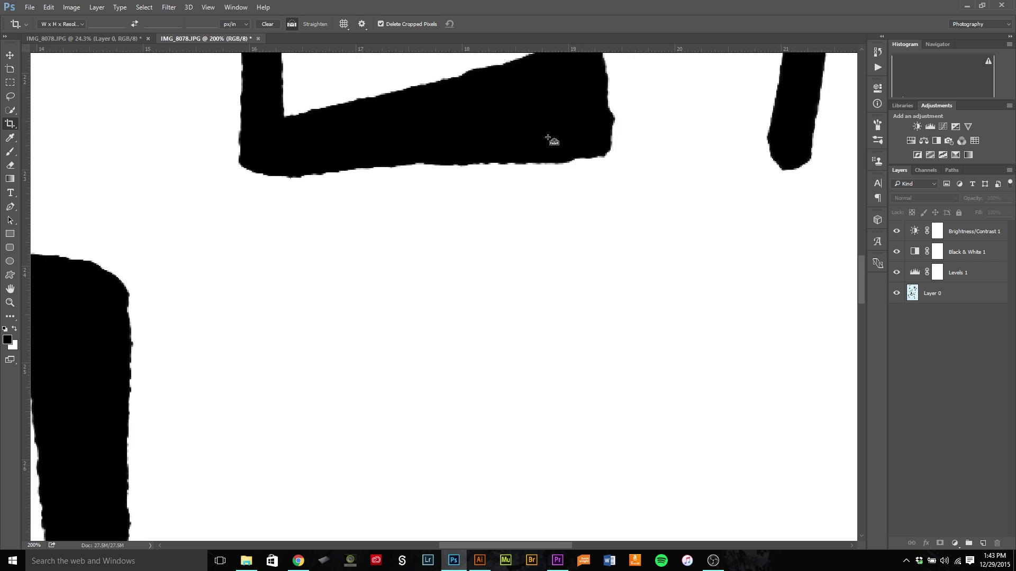
scroll(550, 140, up, 5)
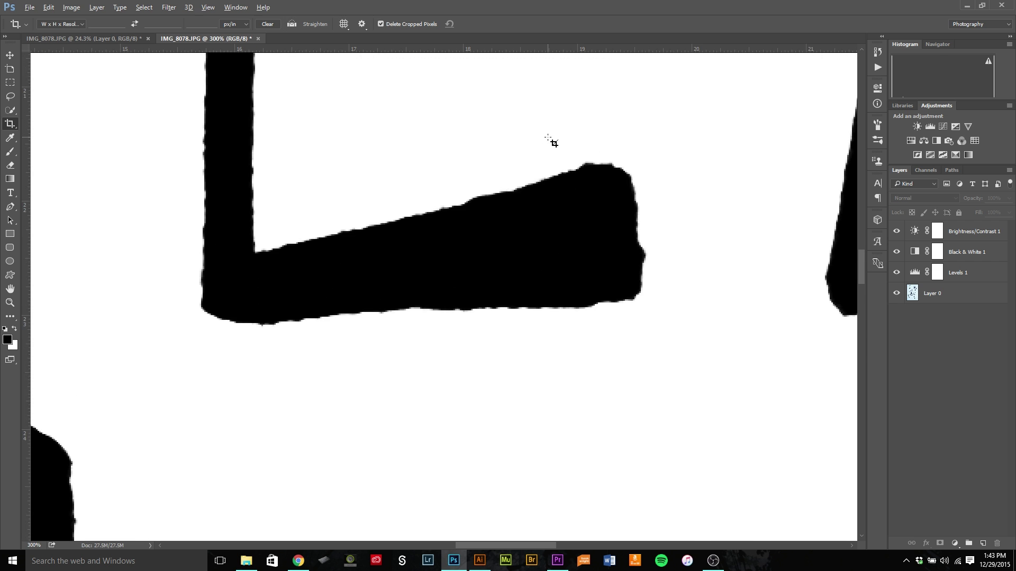
key(alt+Tab)
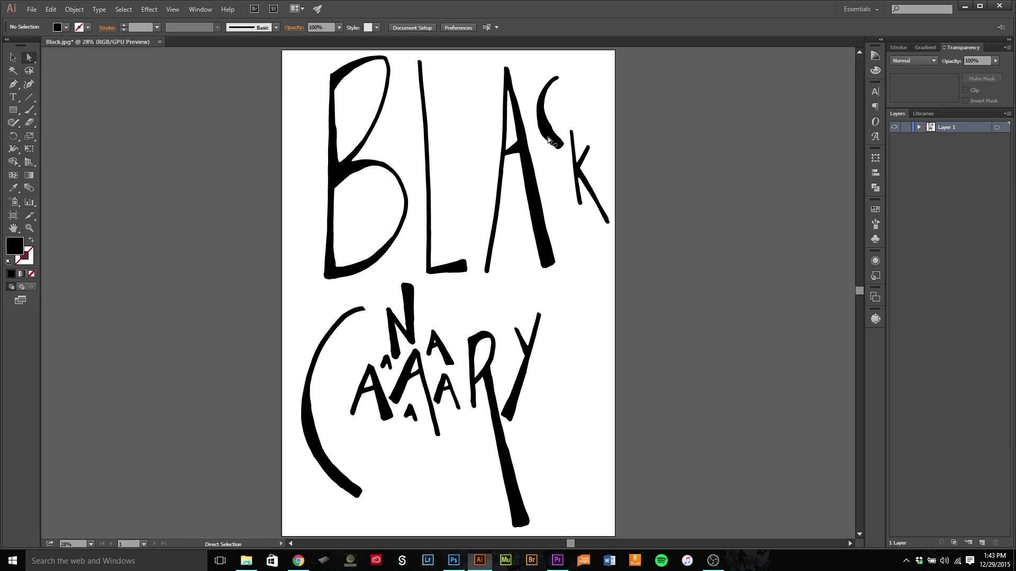
click(339, 173)
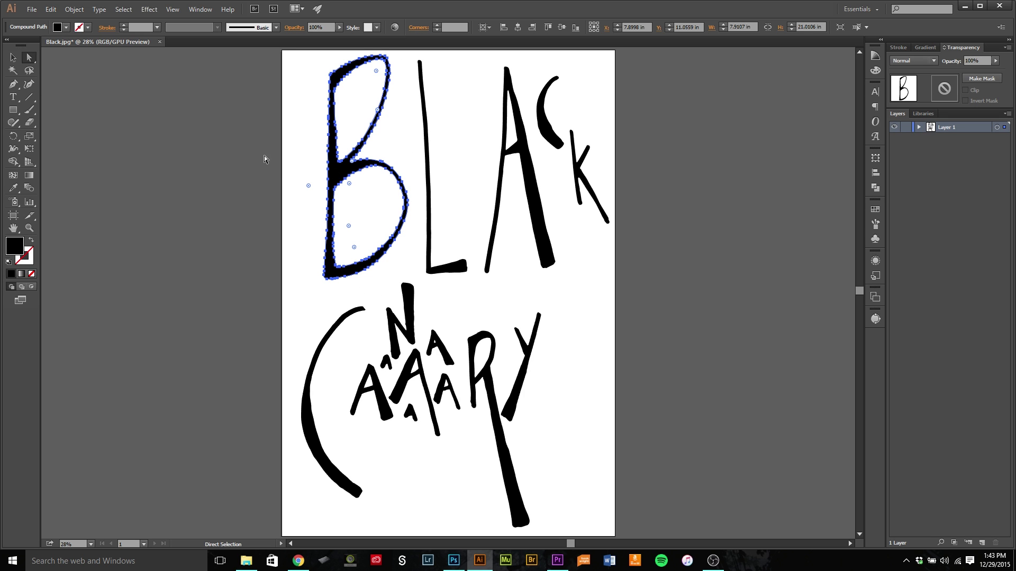
click(248, 107)
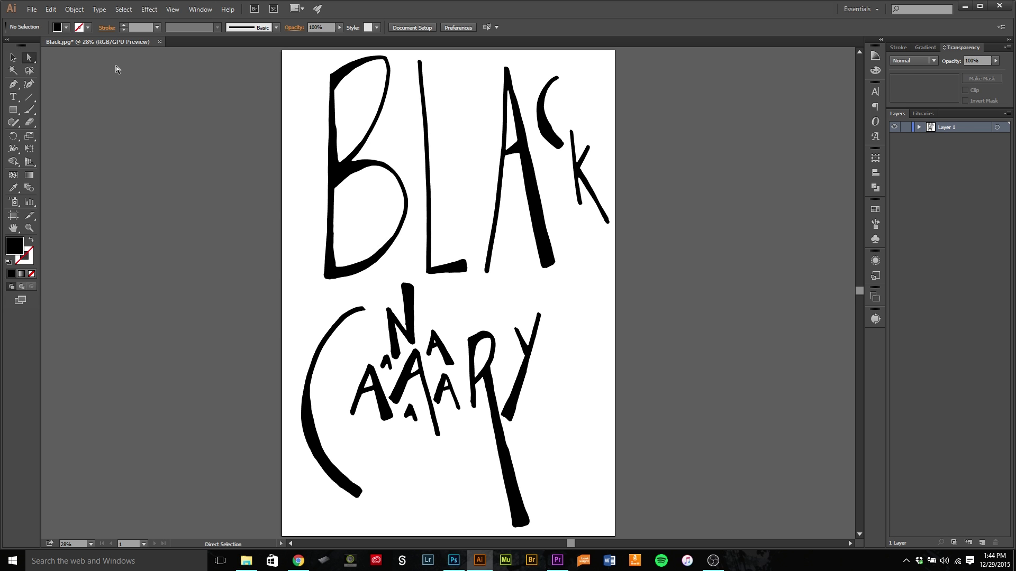
click(40, 10)
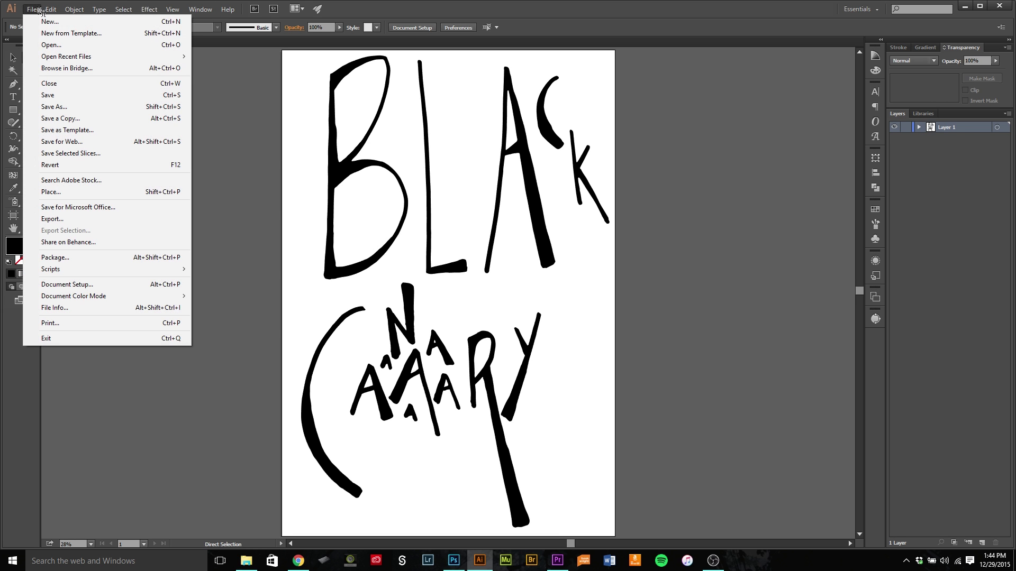
- Save the lettering to the desktop as Black in Adobe Illustrator (*.AI) format with default options
click(98, 107)
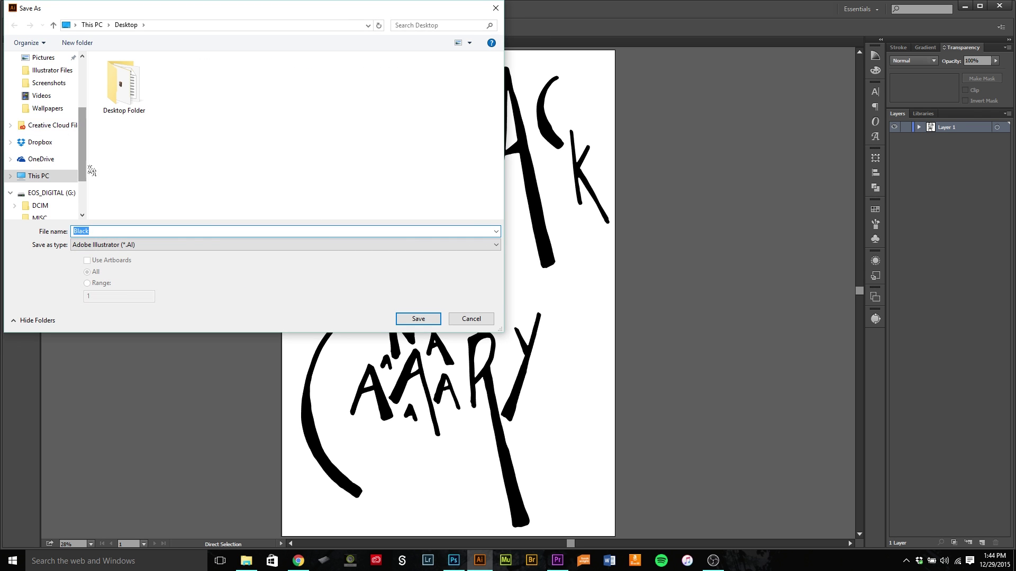
click(123, 230)
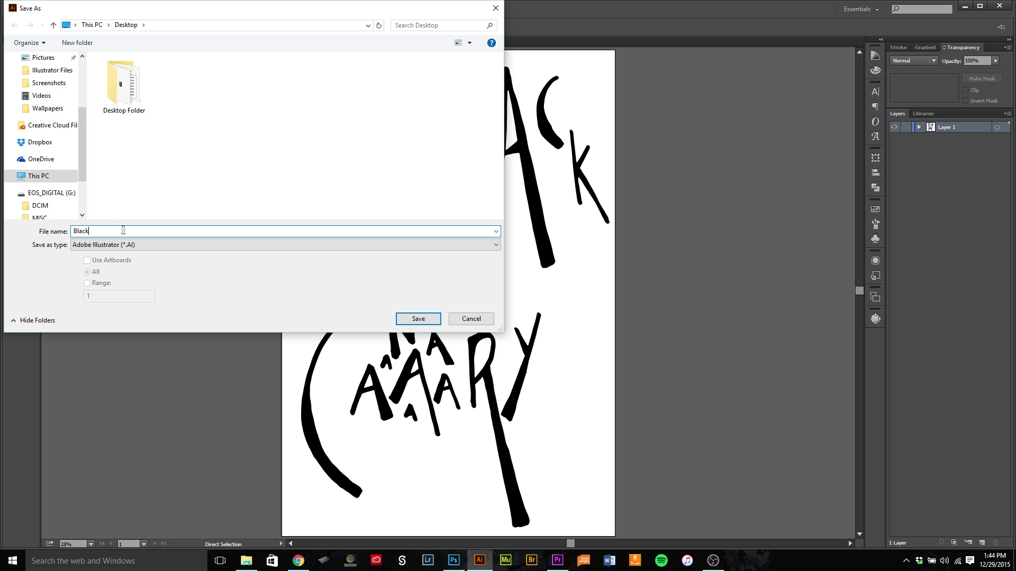
click(123, 245)
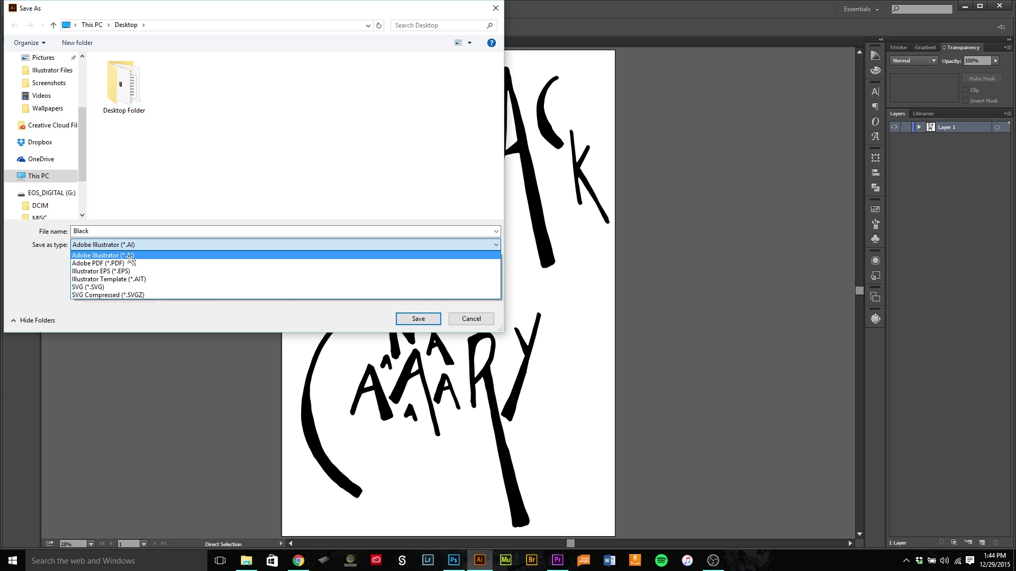
click(130, 257)
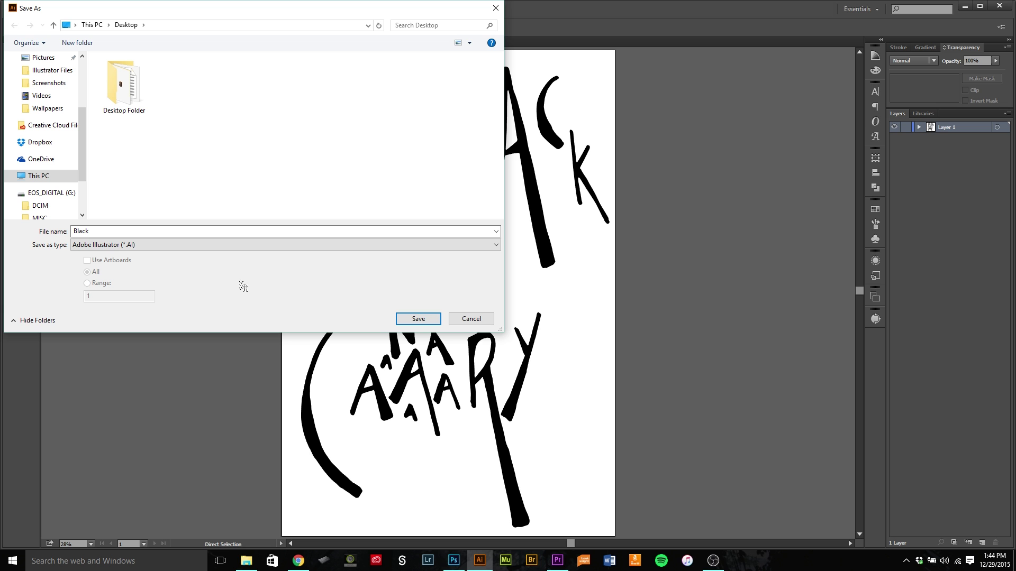
click(418, 319)
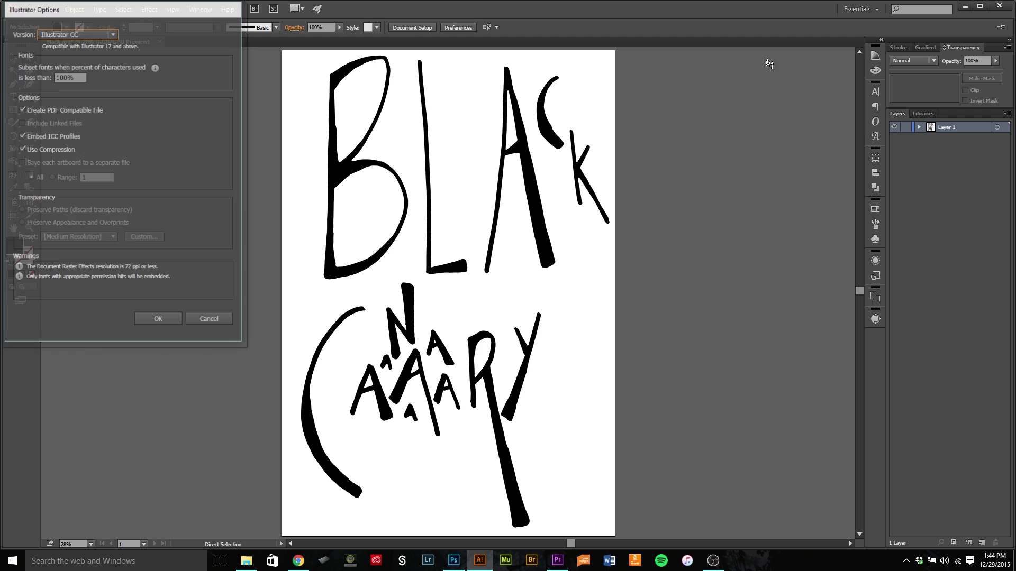
click(158, 320)
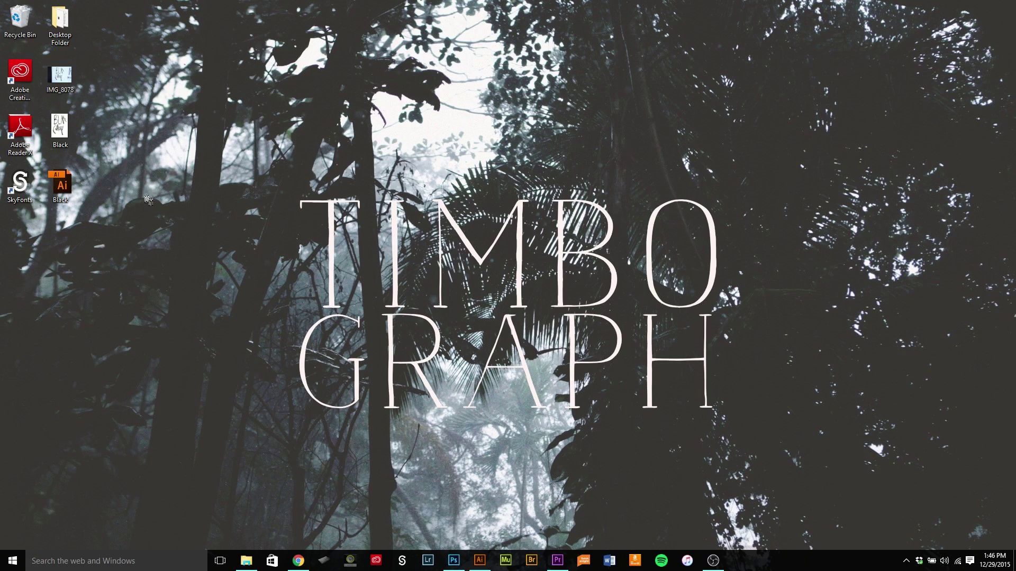
click(60, 182)
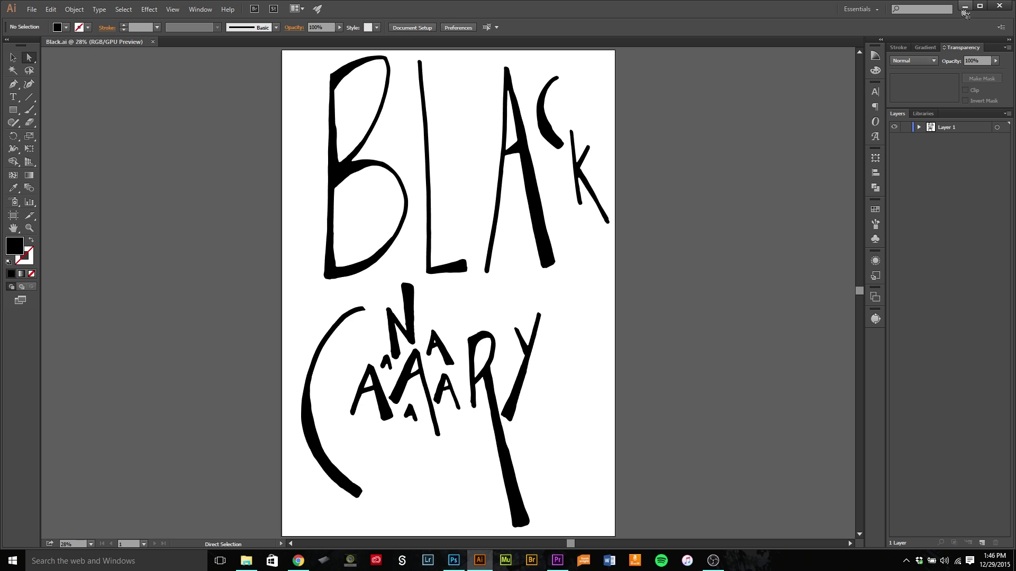
click(919, 127)
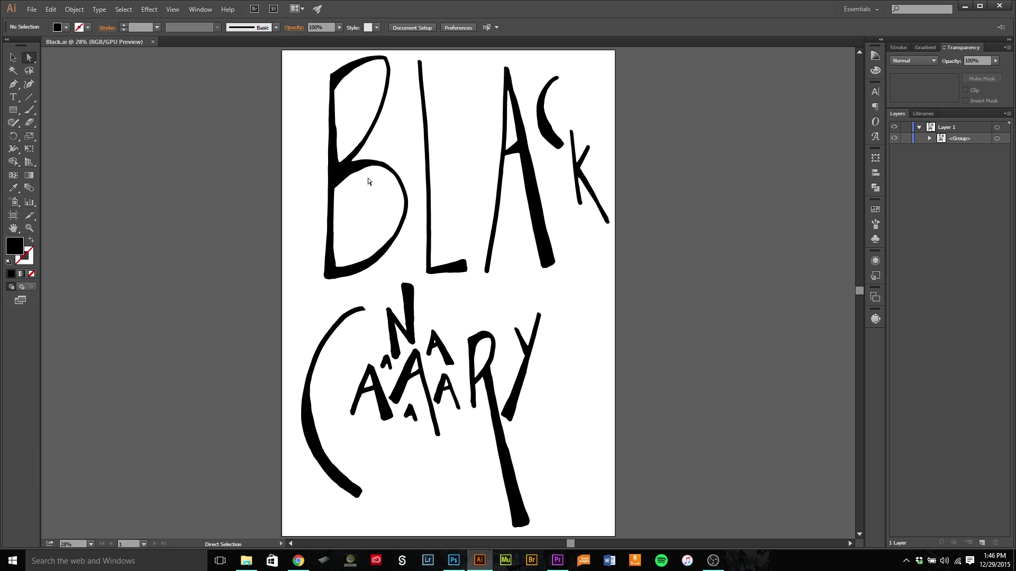
click(918, 127)
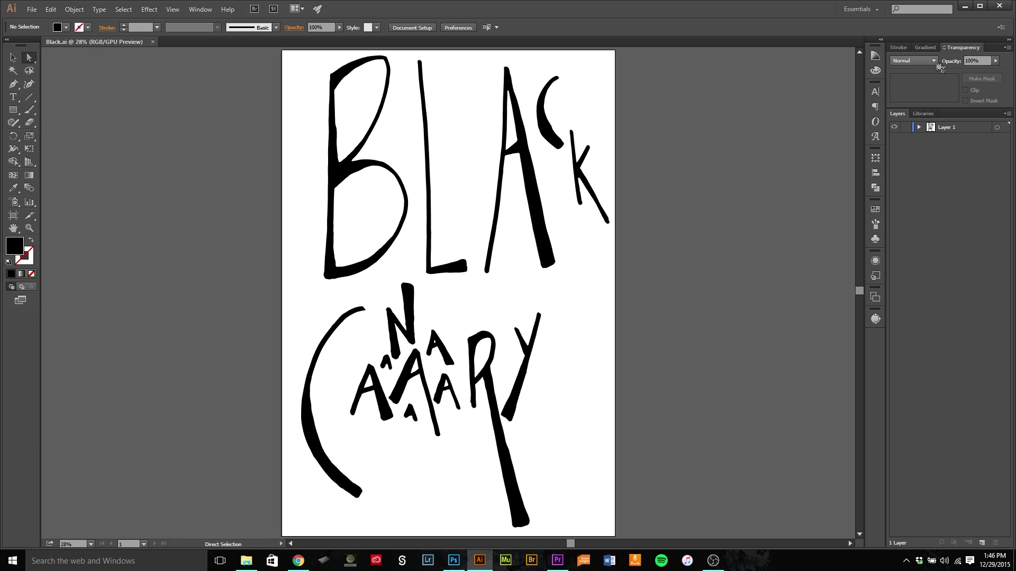
- Minimise Illustrator and select the Black.ai file on the desktop
click(965, 6)
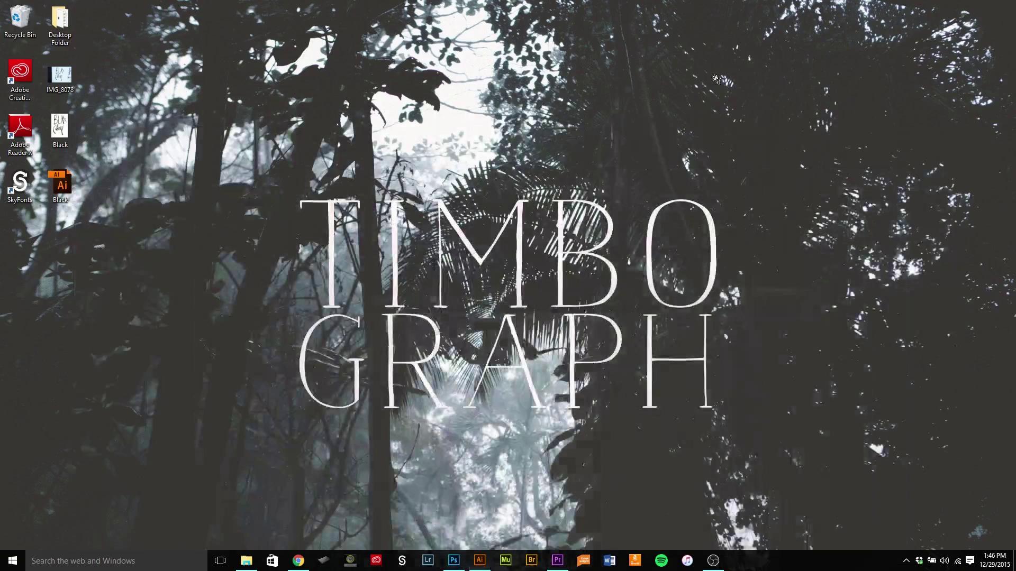
click(68, 194)
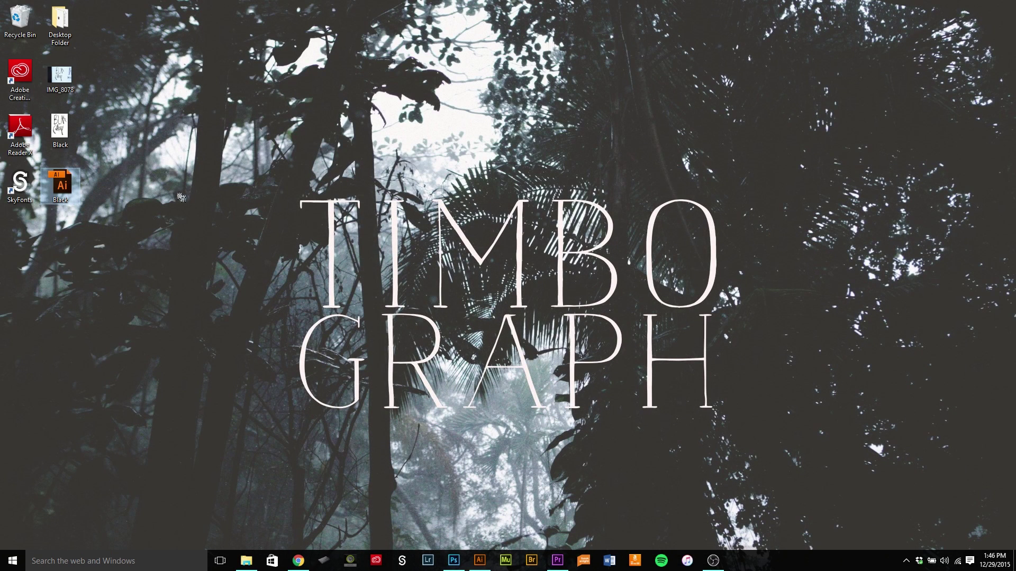